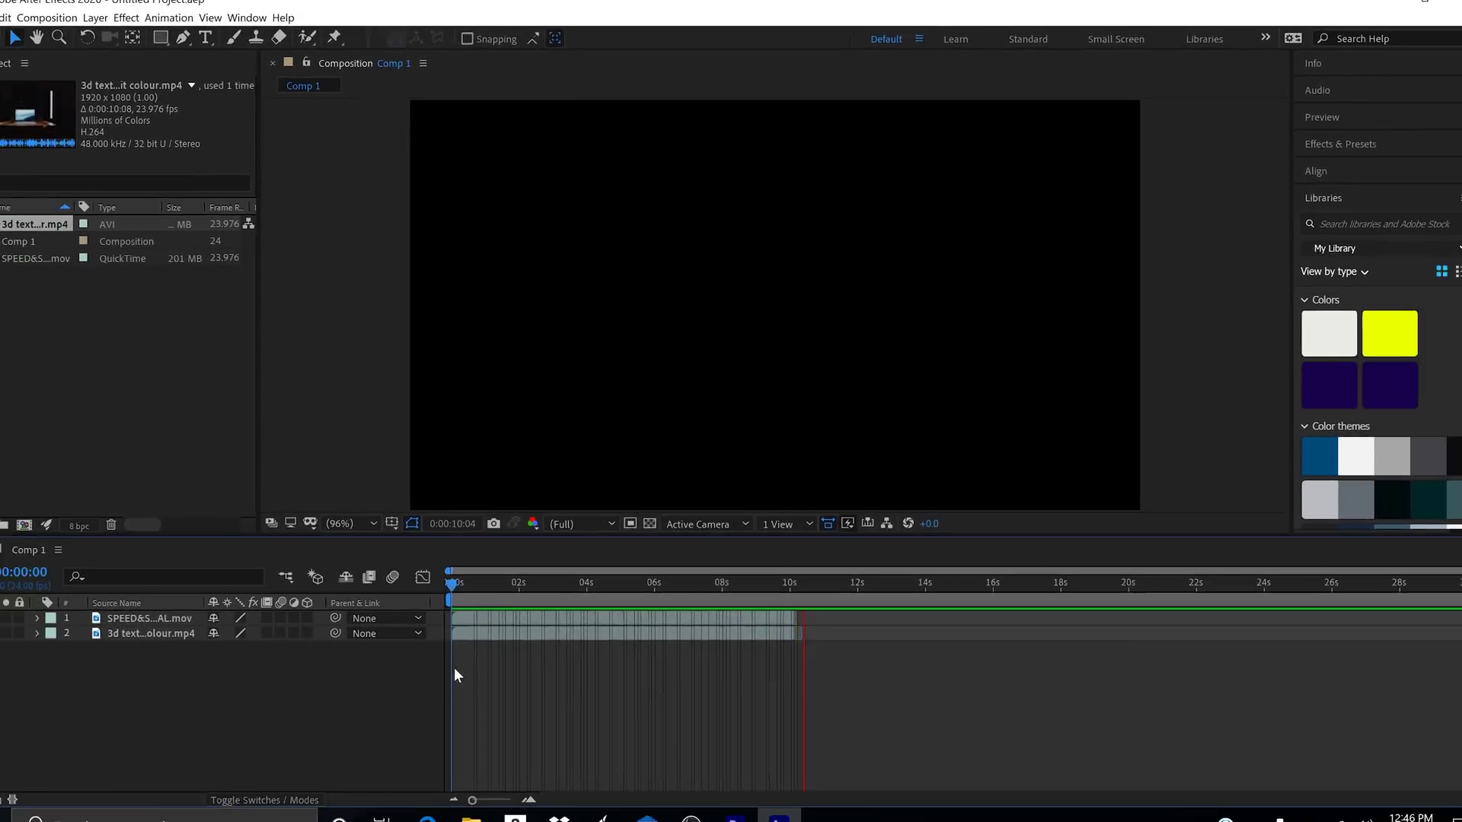
# - Delete the finished SPEED&S .mov overlay layer from Comp 1
pyautogui.click(212, 607)
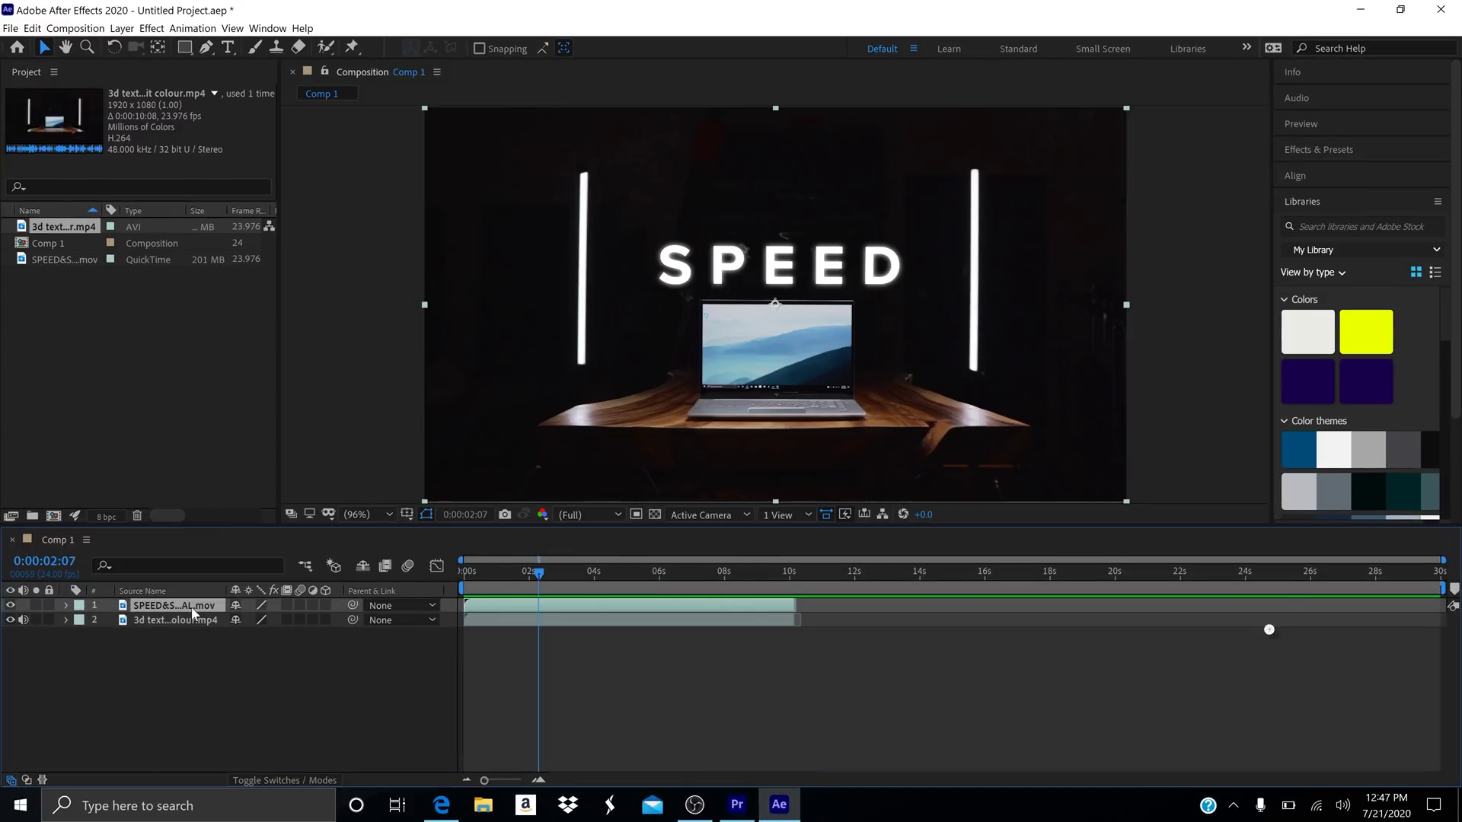
pyautogui.press('Delete')
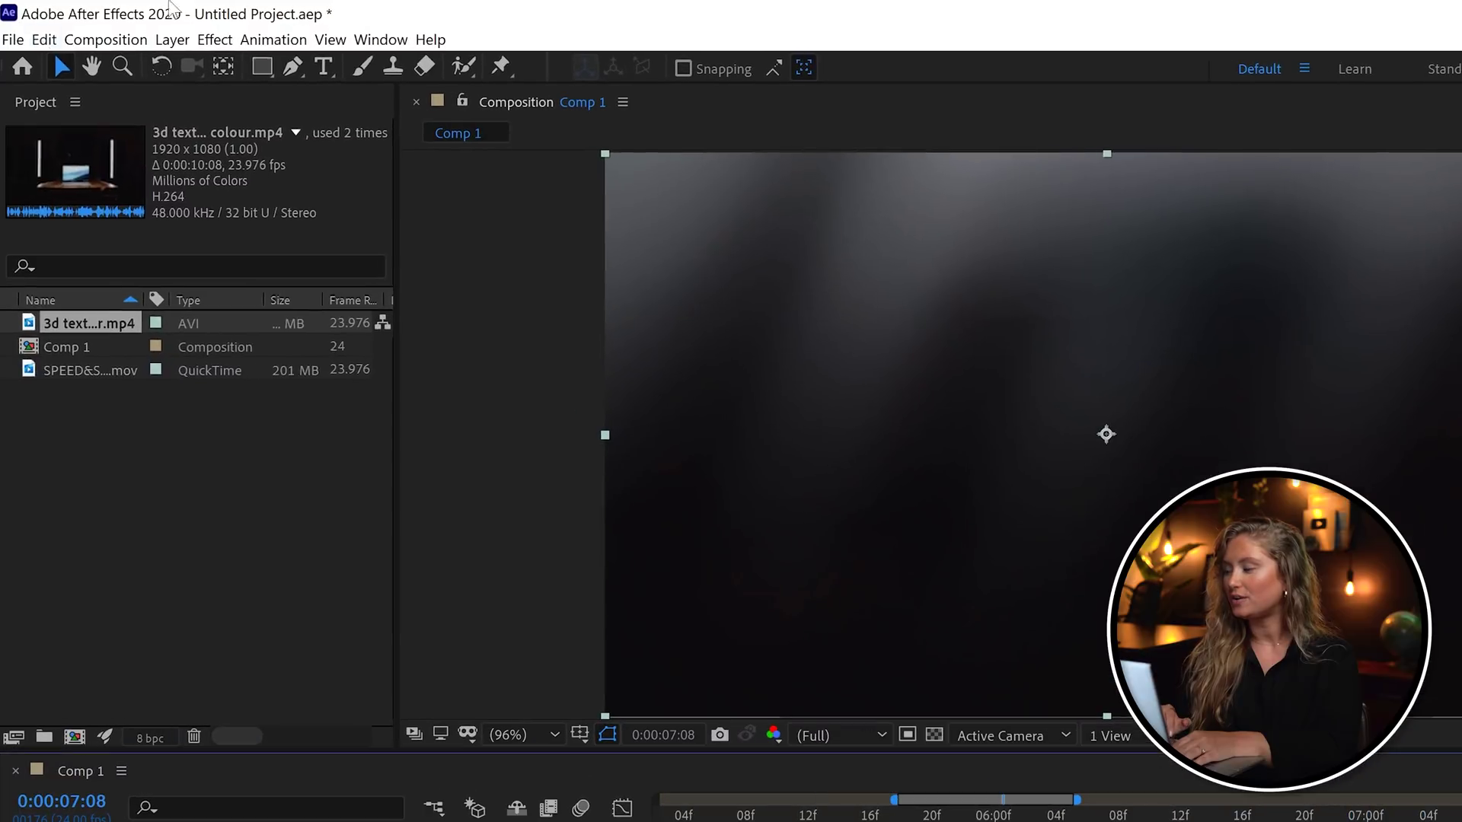
pyautogui.click(44, 39)
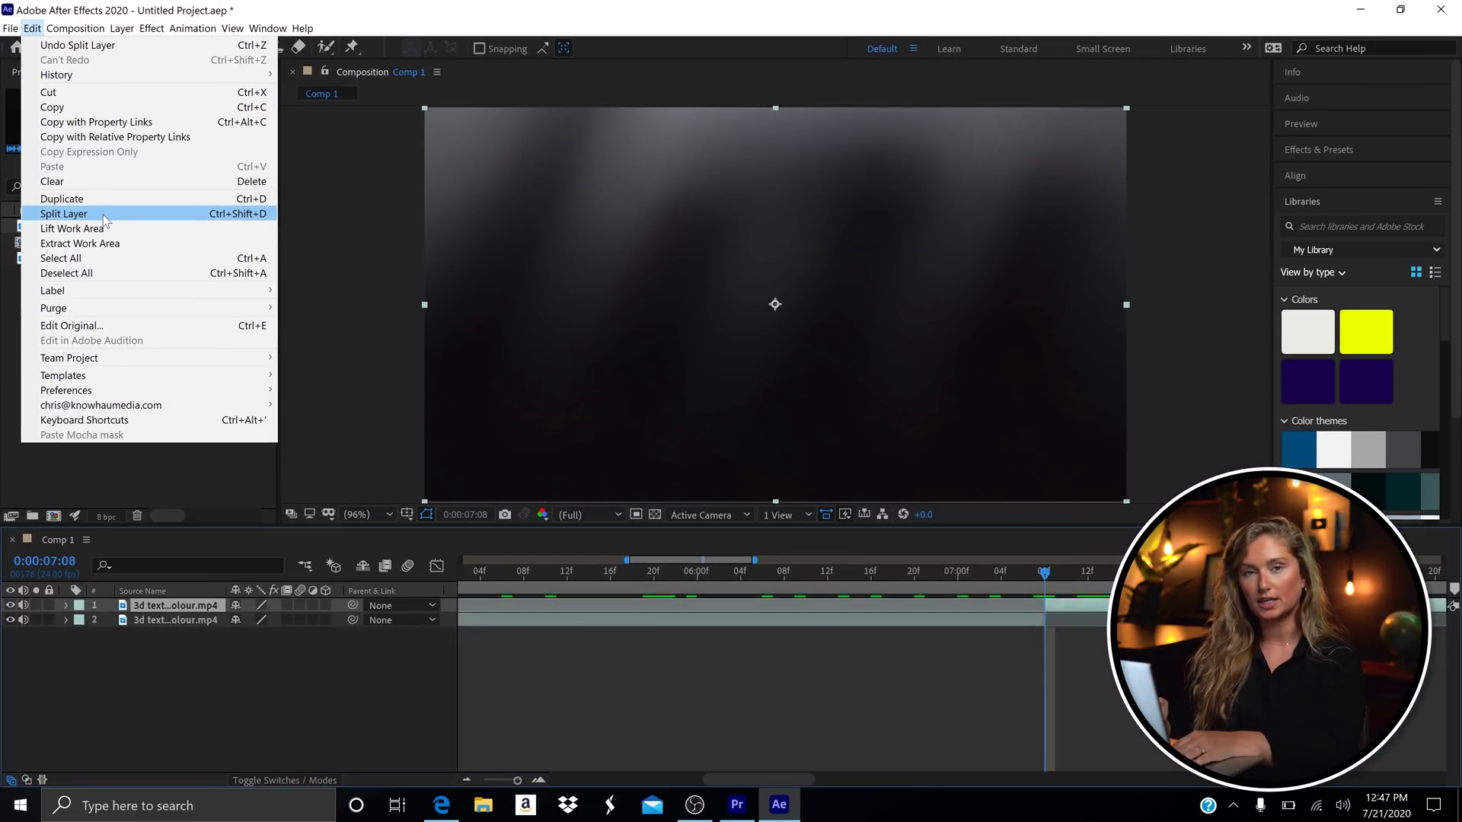
pyautogui.moveTo(122, 29)
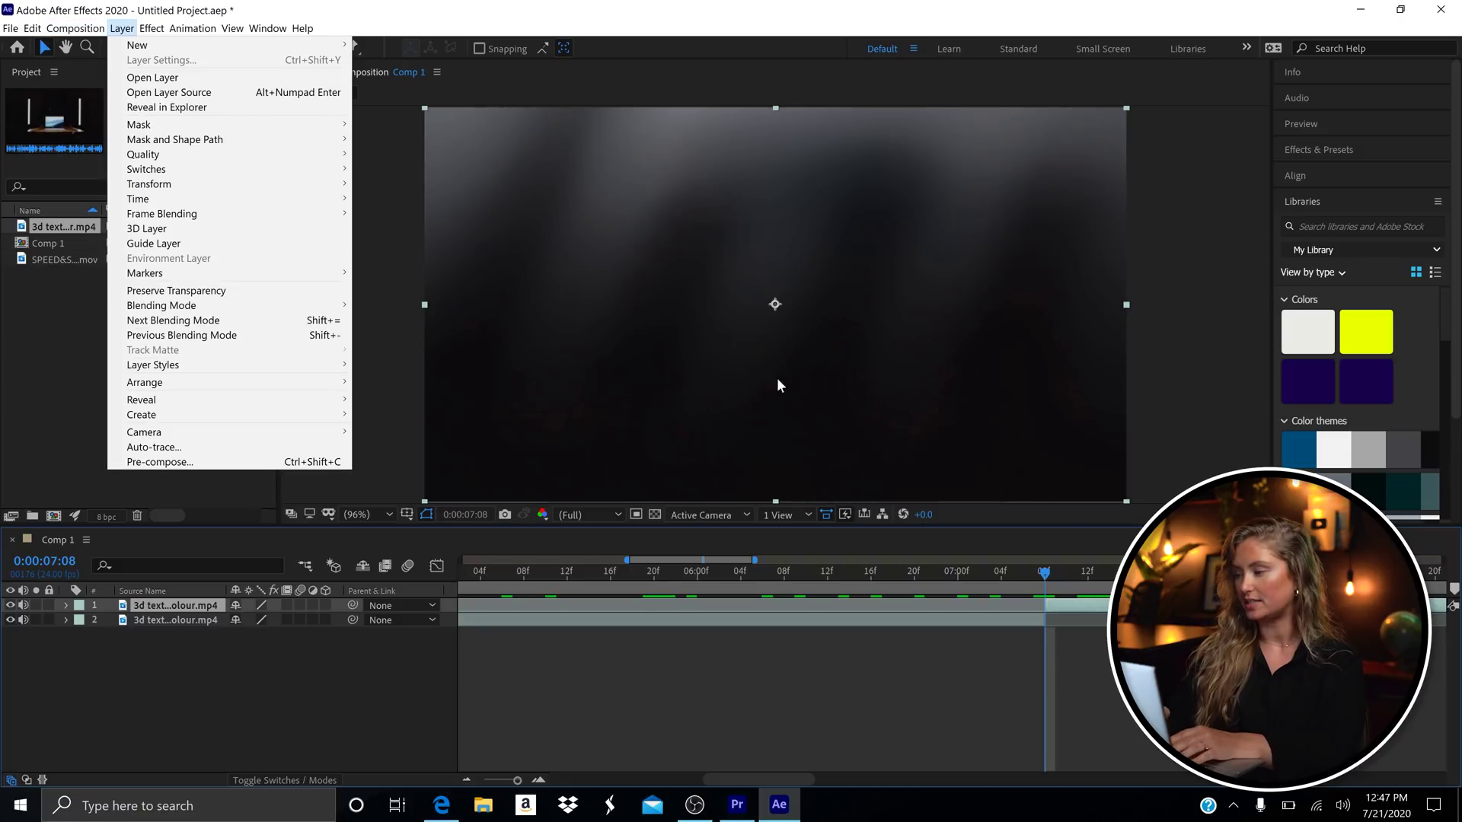
pyautogui.click(609, 676)
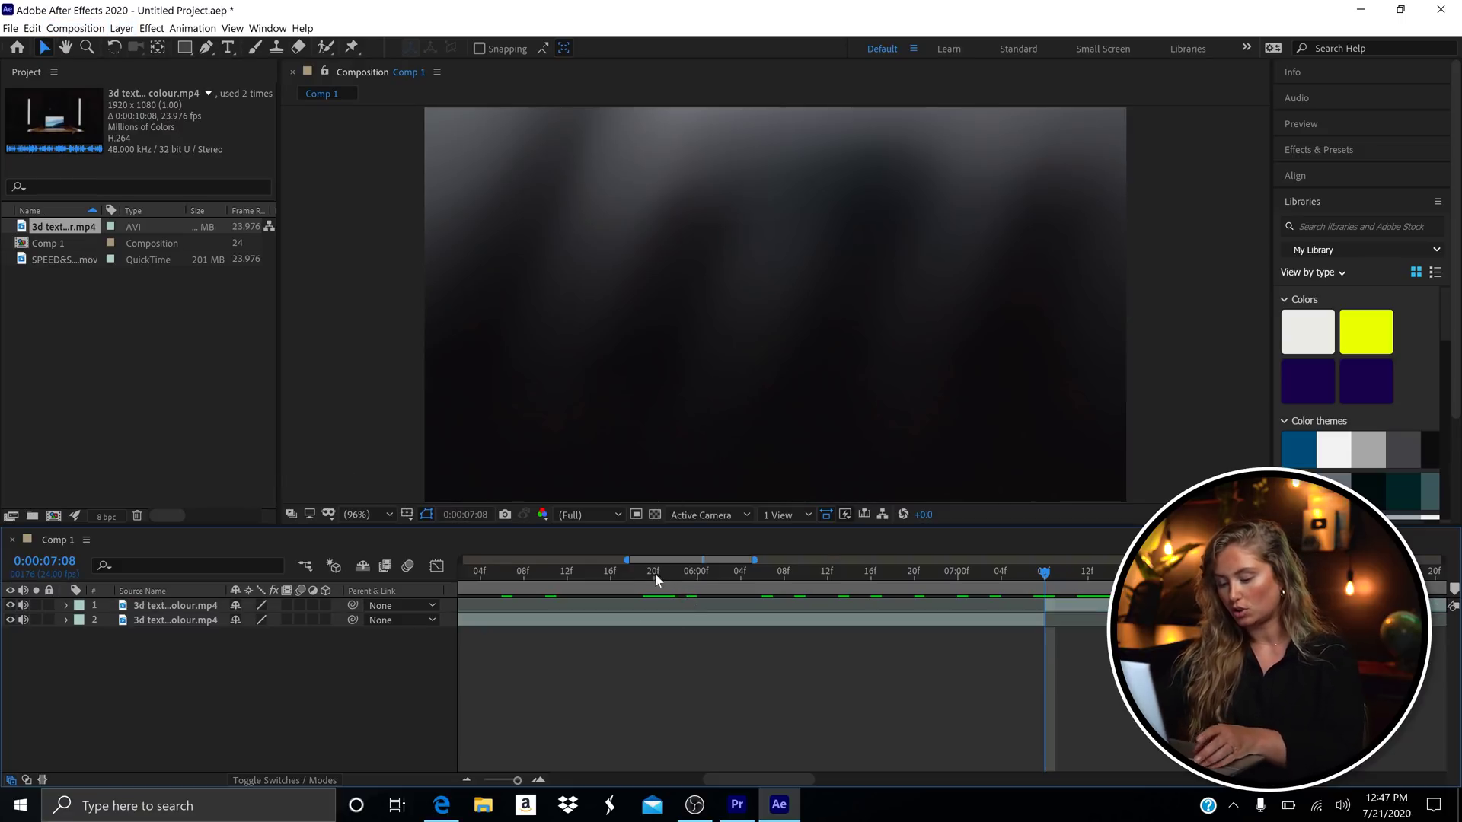
# - Split the laptop footage into two layers at the 0:00:07:08 camera cut
pyautogui.click(632, 619)
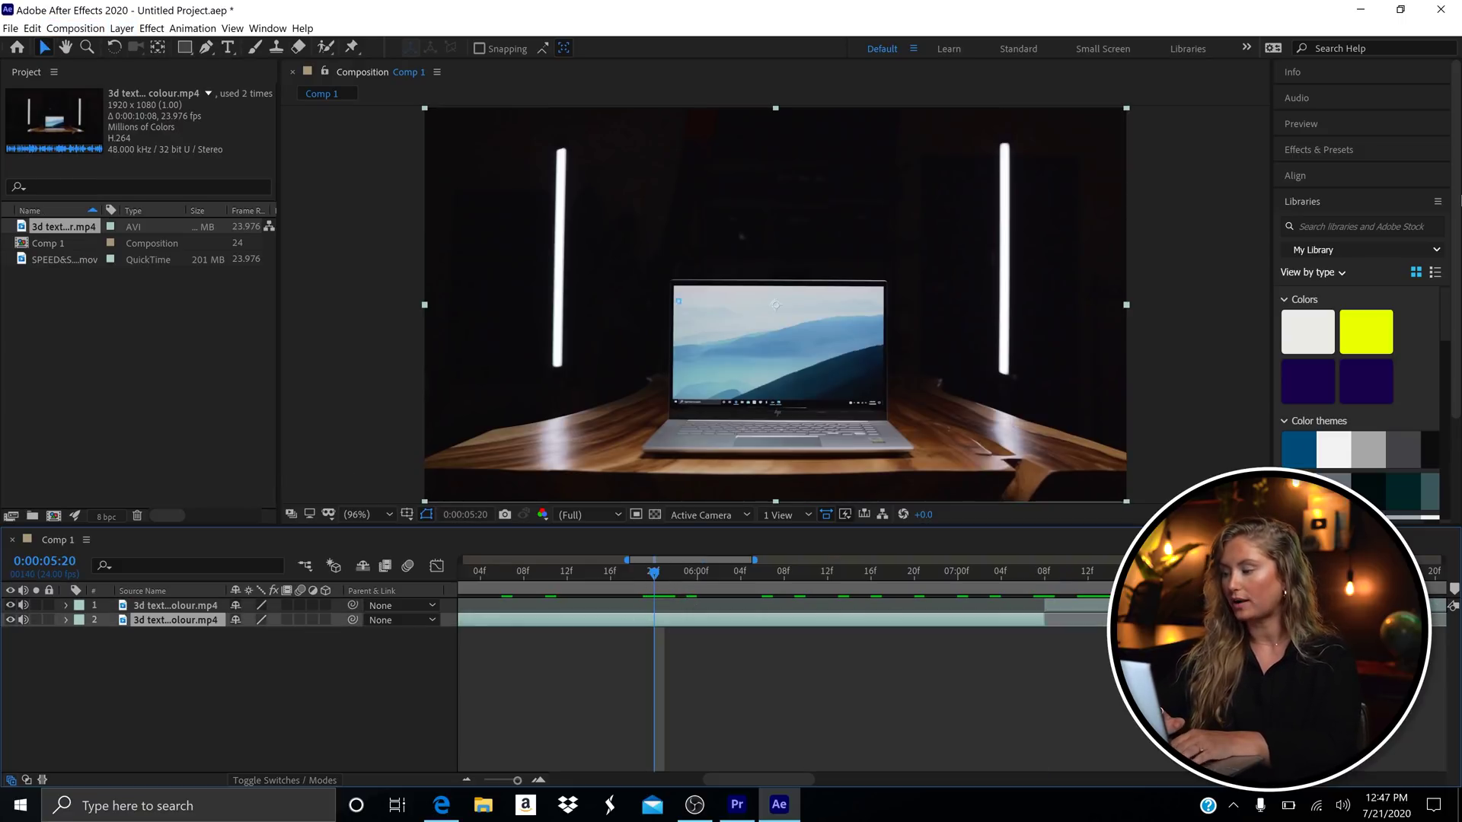
pyautogui.click(1310, 148)
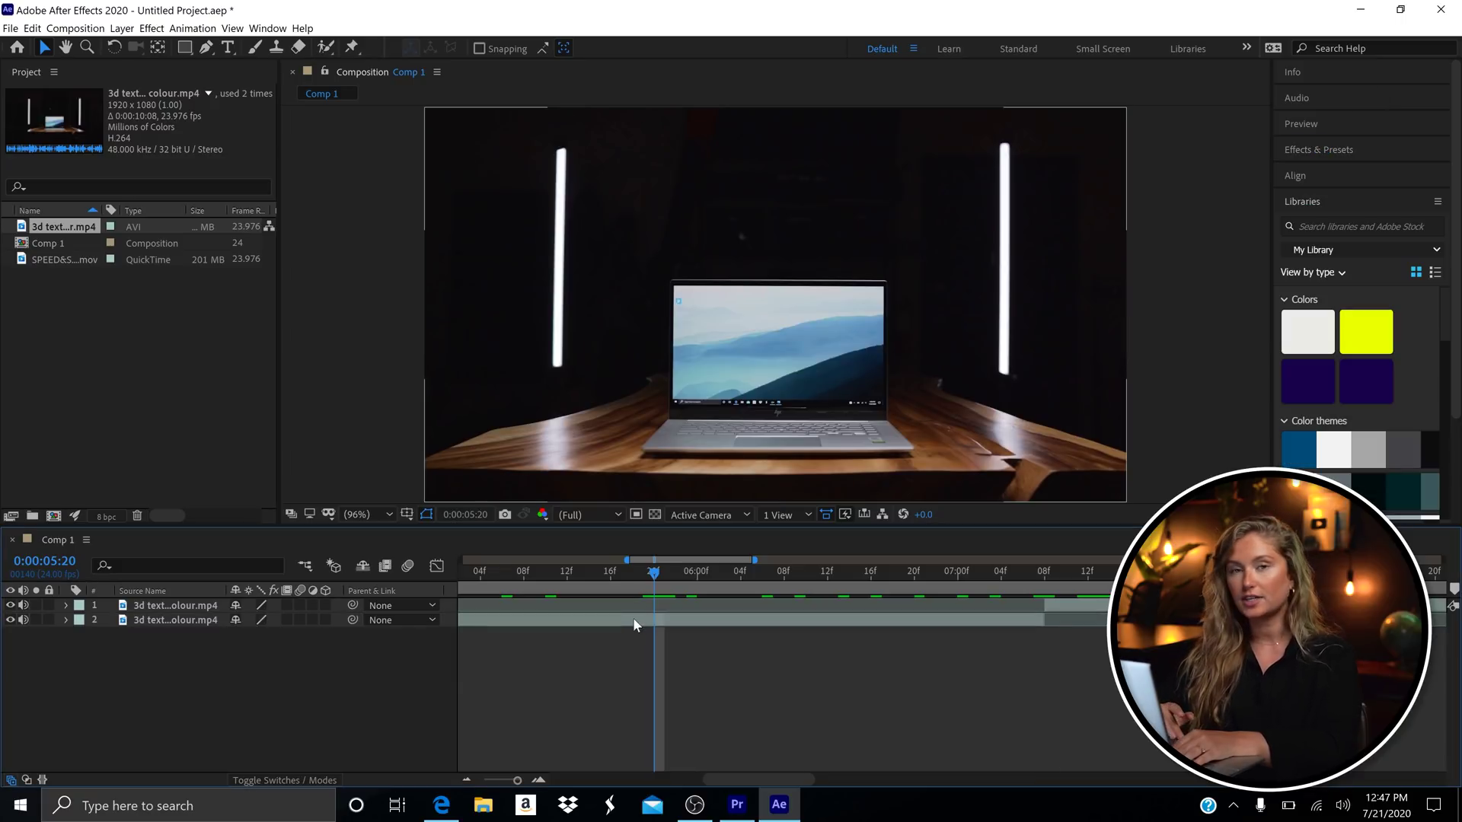
pyautogui.click(632, 618)
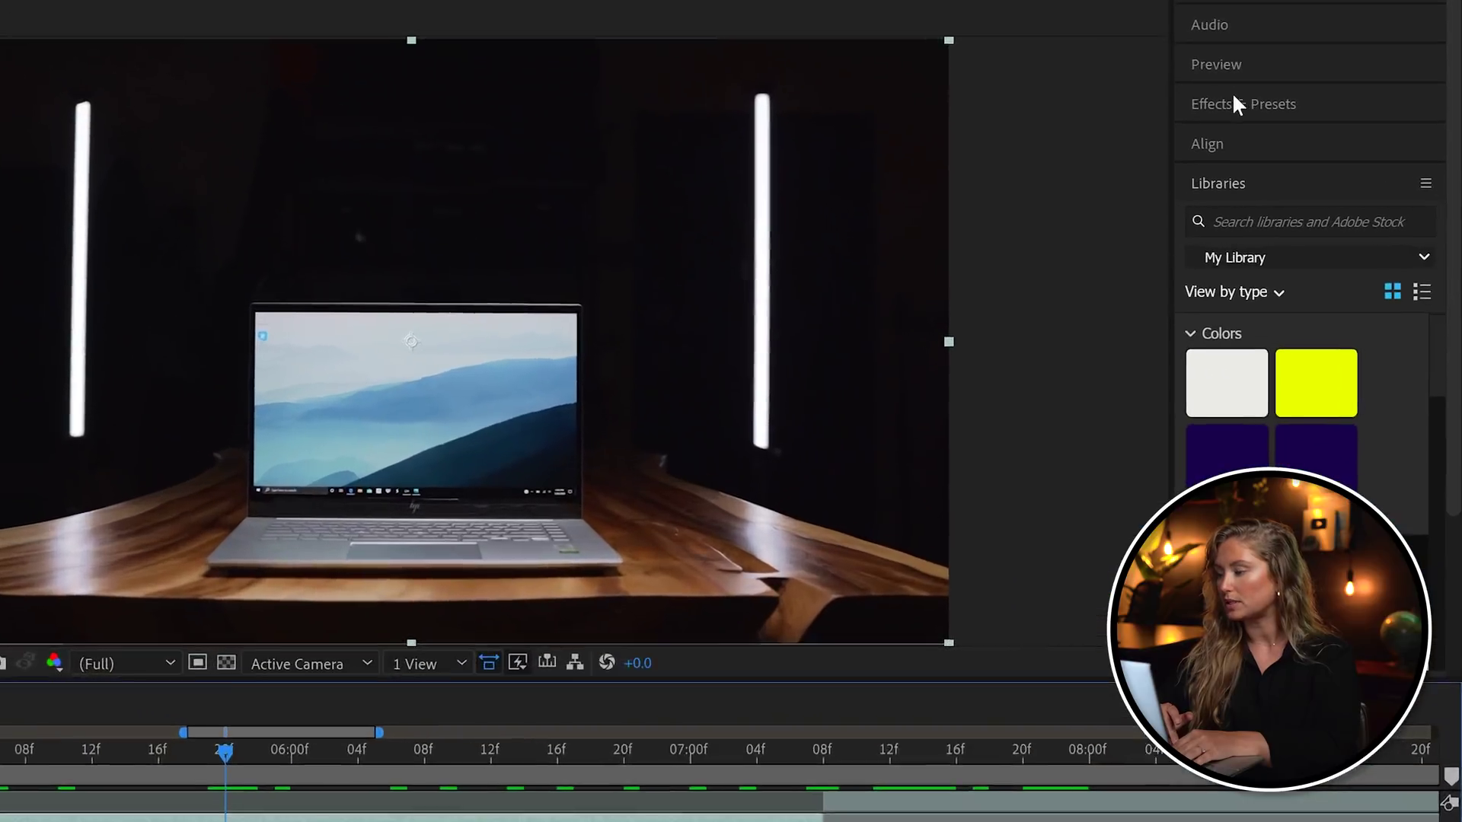
# - Apply 3D Camera Tracker, found by searching '3d ca', to footage layer 2 and let it solve
pyautogui.click(1299, 142)
pyautogui.click(1195, 113)
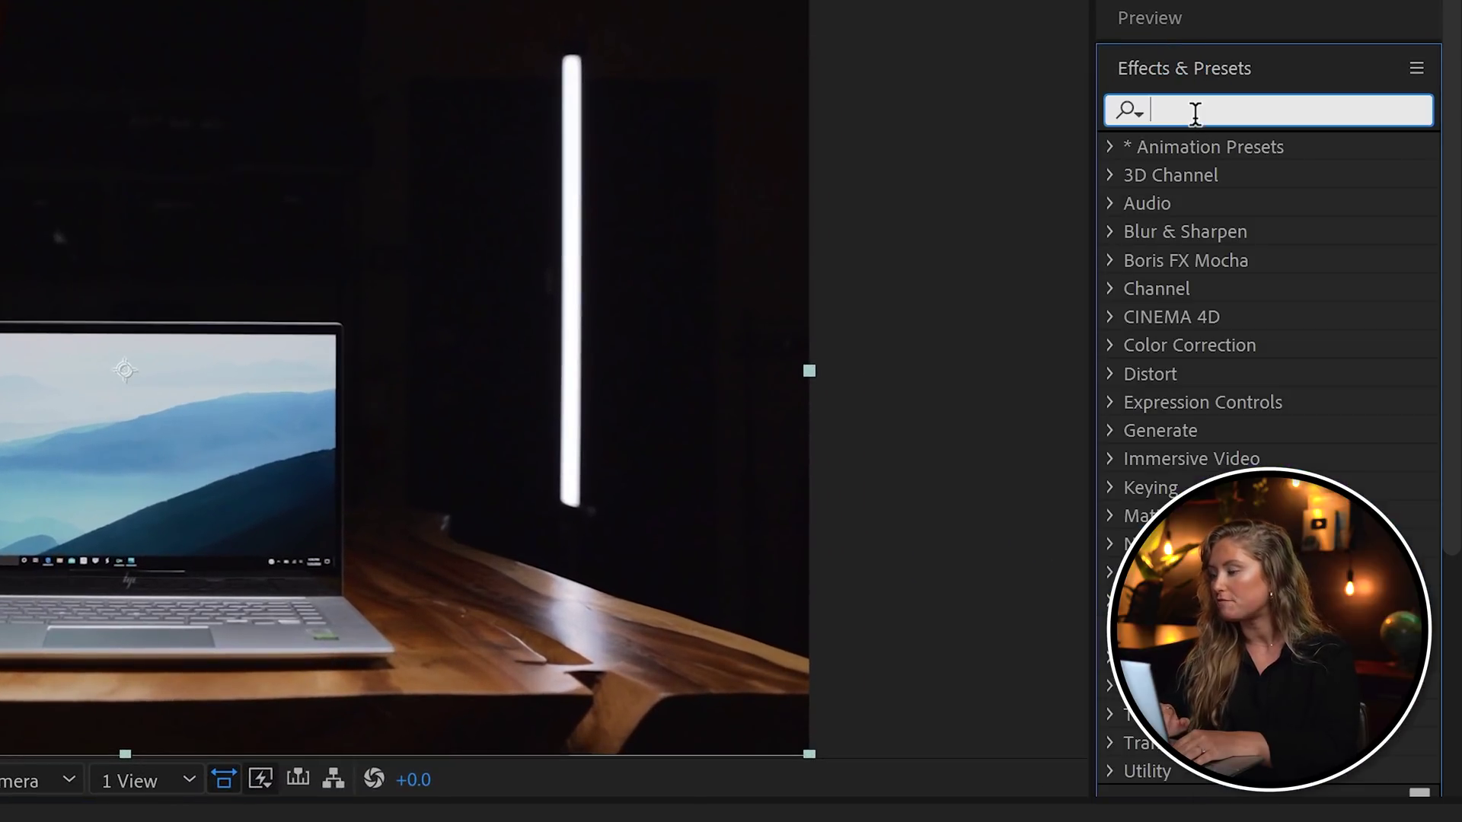
pyautogui.write('3d camera')
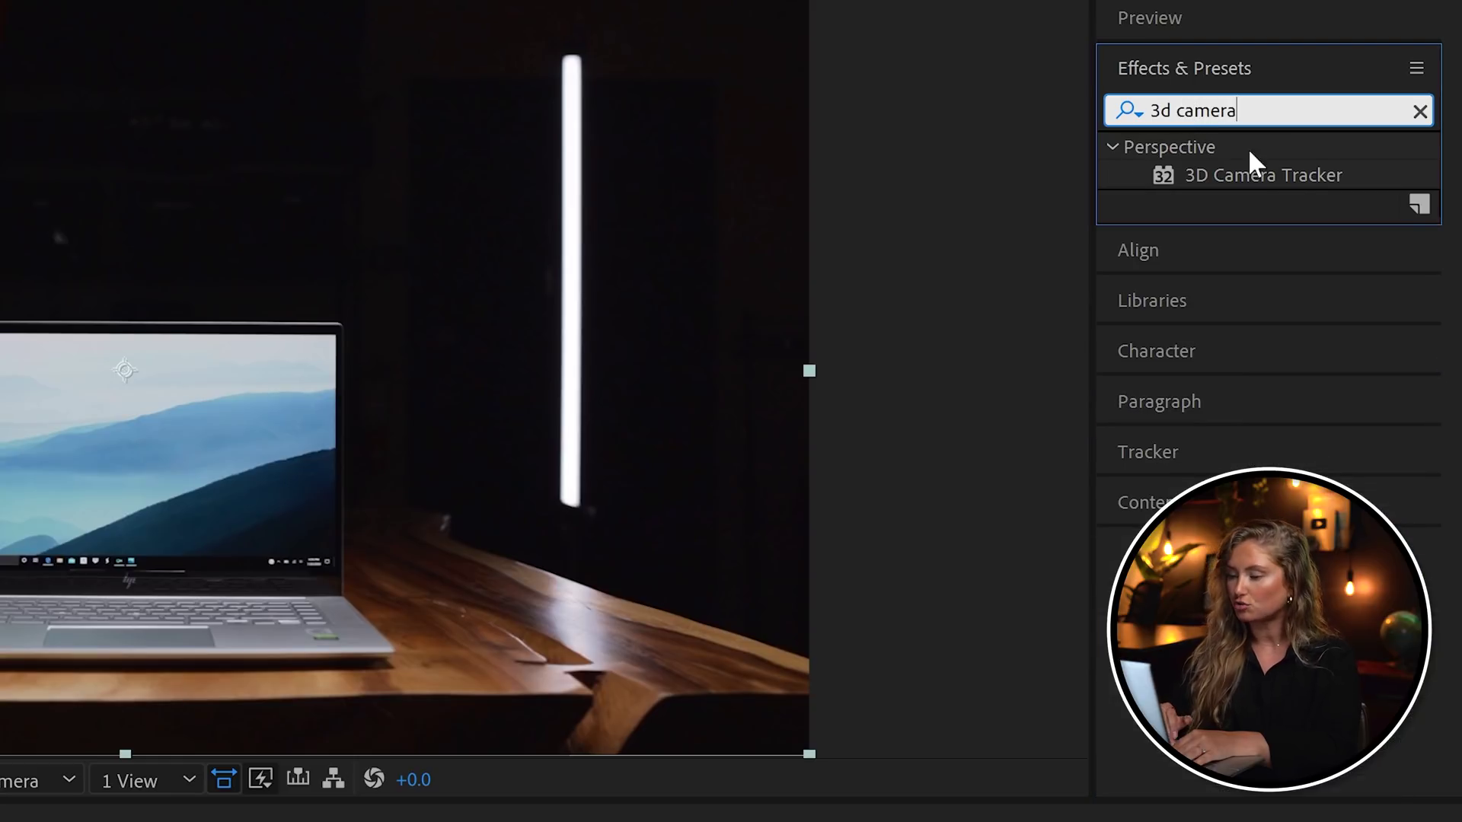
pyautogui.moveTo(1276, 181); pyautogui.dragTo(611, 618)
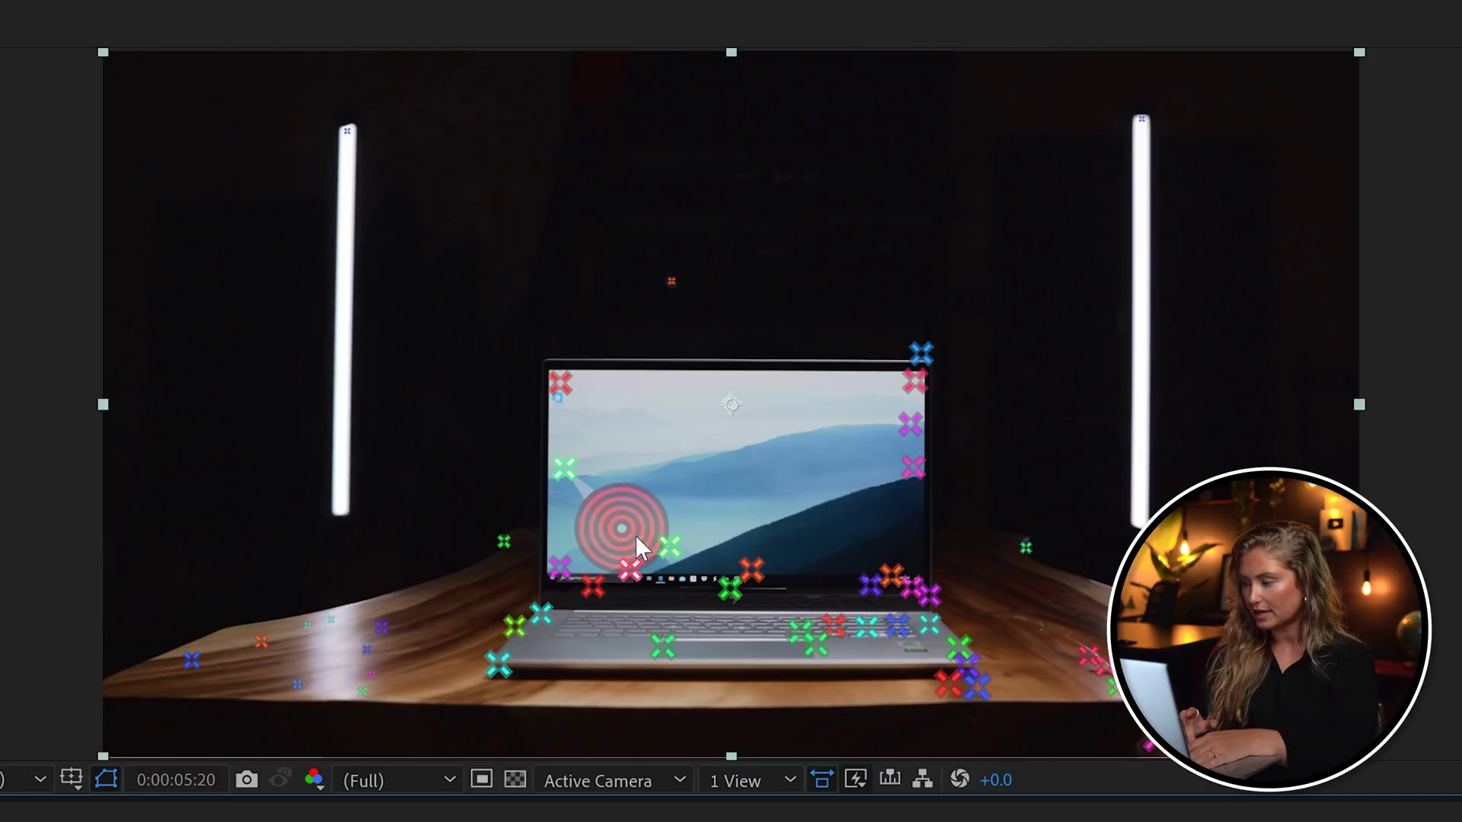
# - Create tracked text and camera on the laptop points, typing SPEED in Proxima Nova Bold
pyautogui.click(637, 537)
pyautogui.rightClick(635, 530)
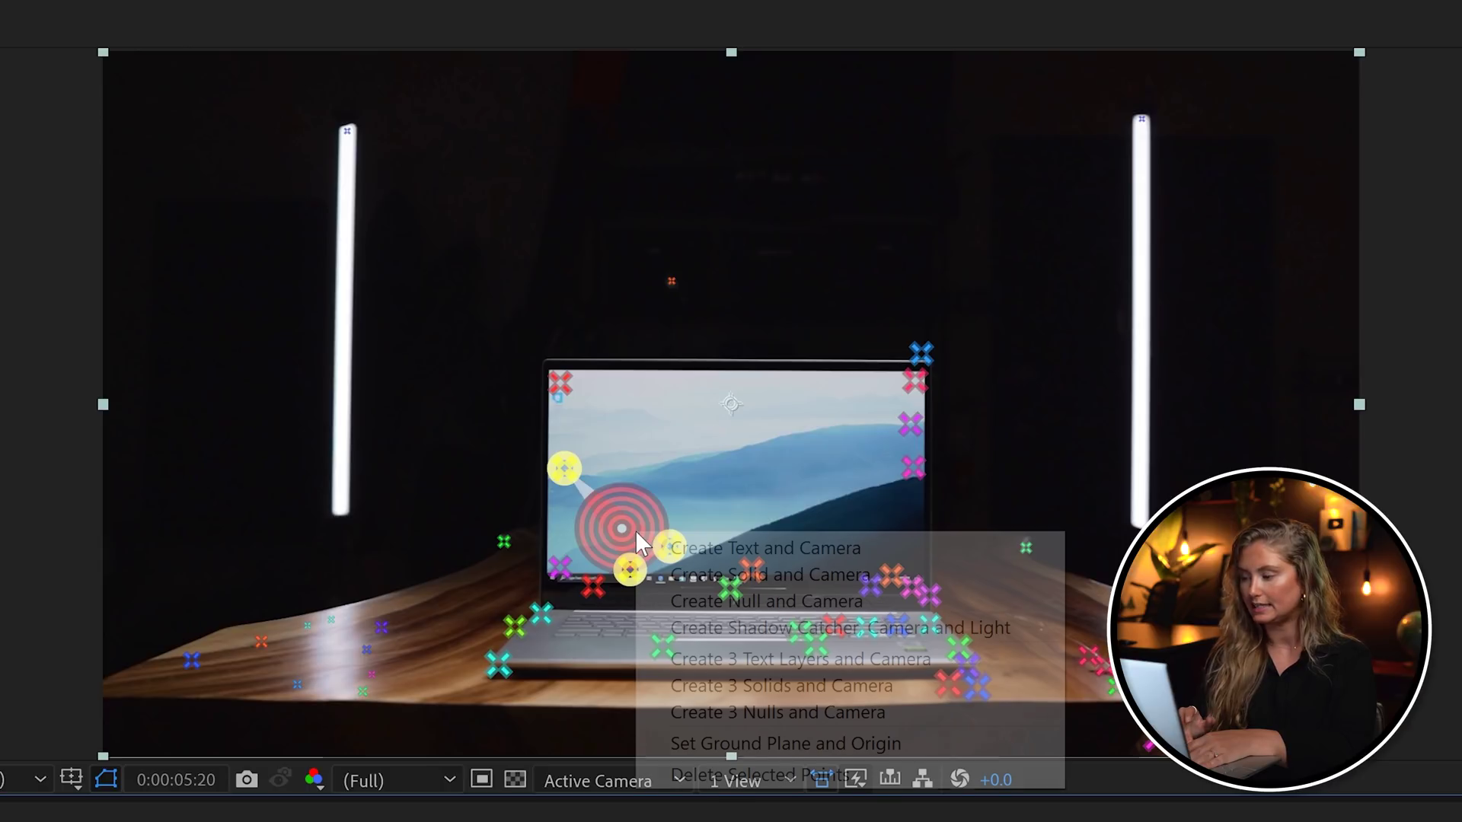
pyautogui.click(667, 550)
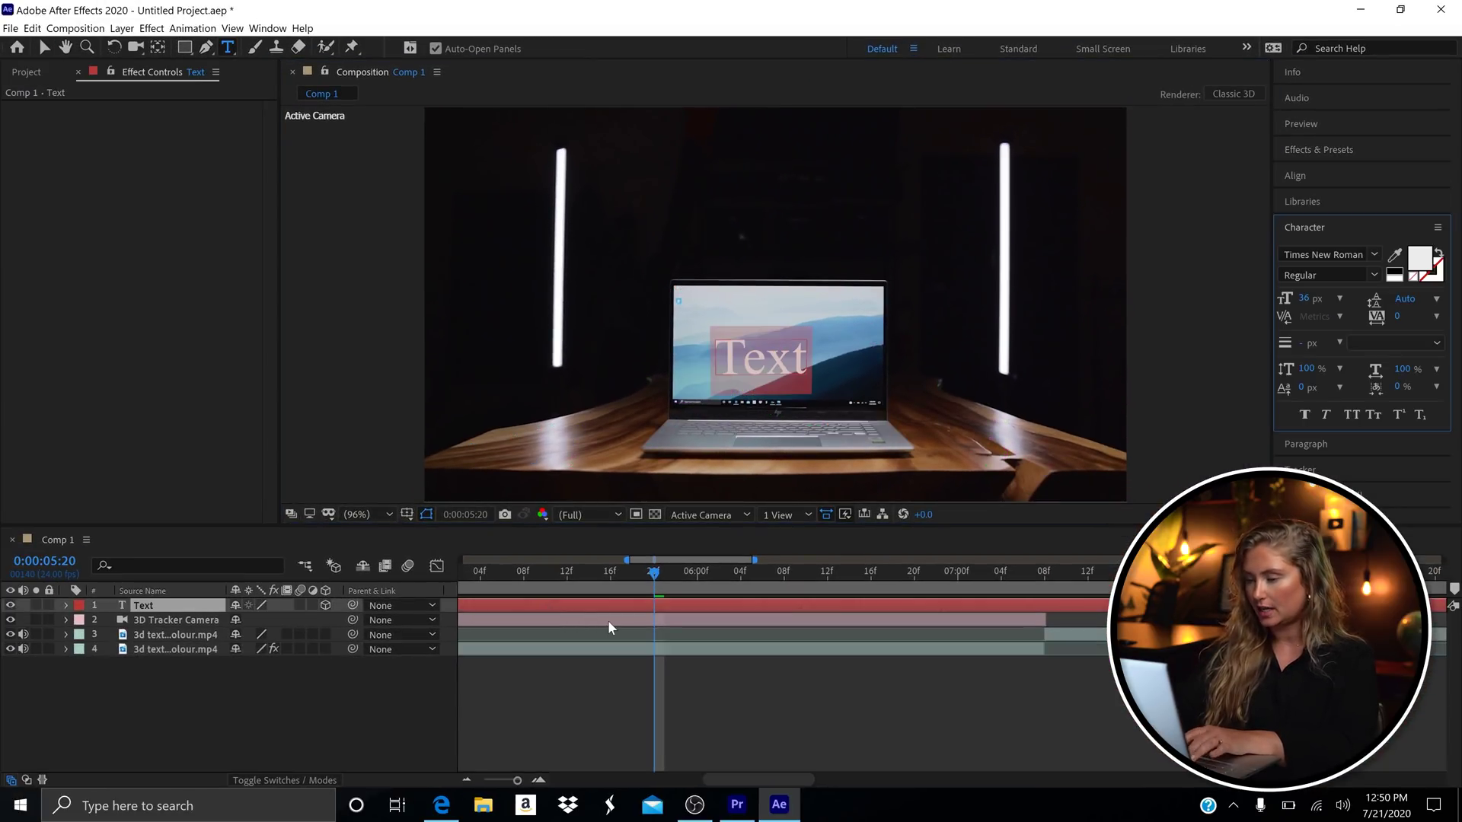
pyautogui.write('SPEED')
pyautogui.click(1363, 255)
pyautogui.write('PROXIM')
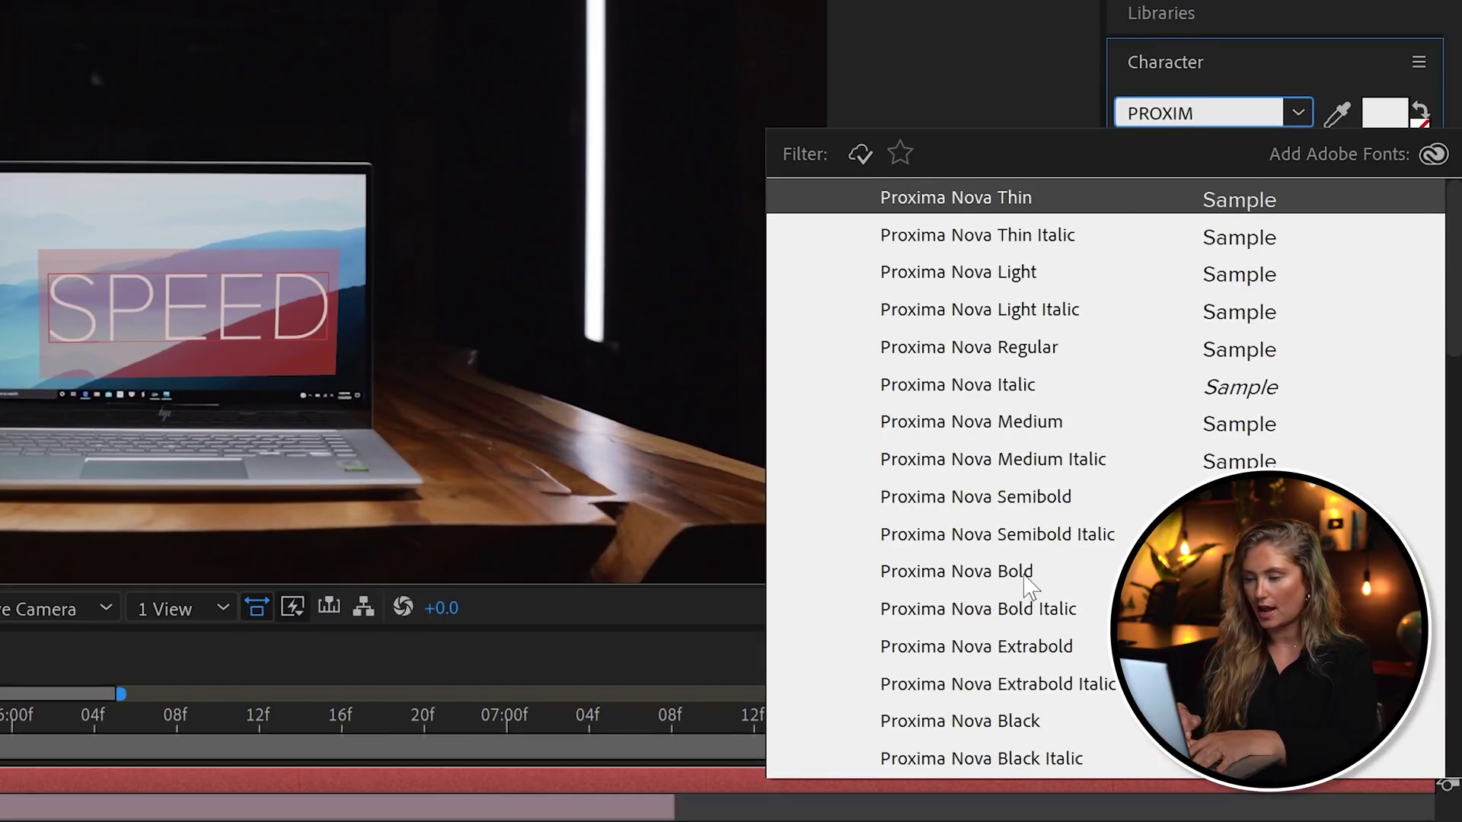
pyautogui.click(1025, 577)
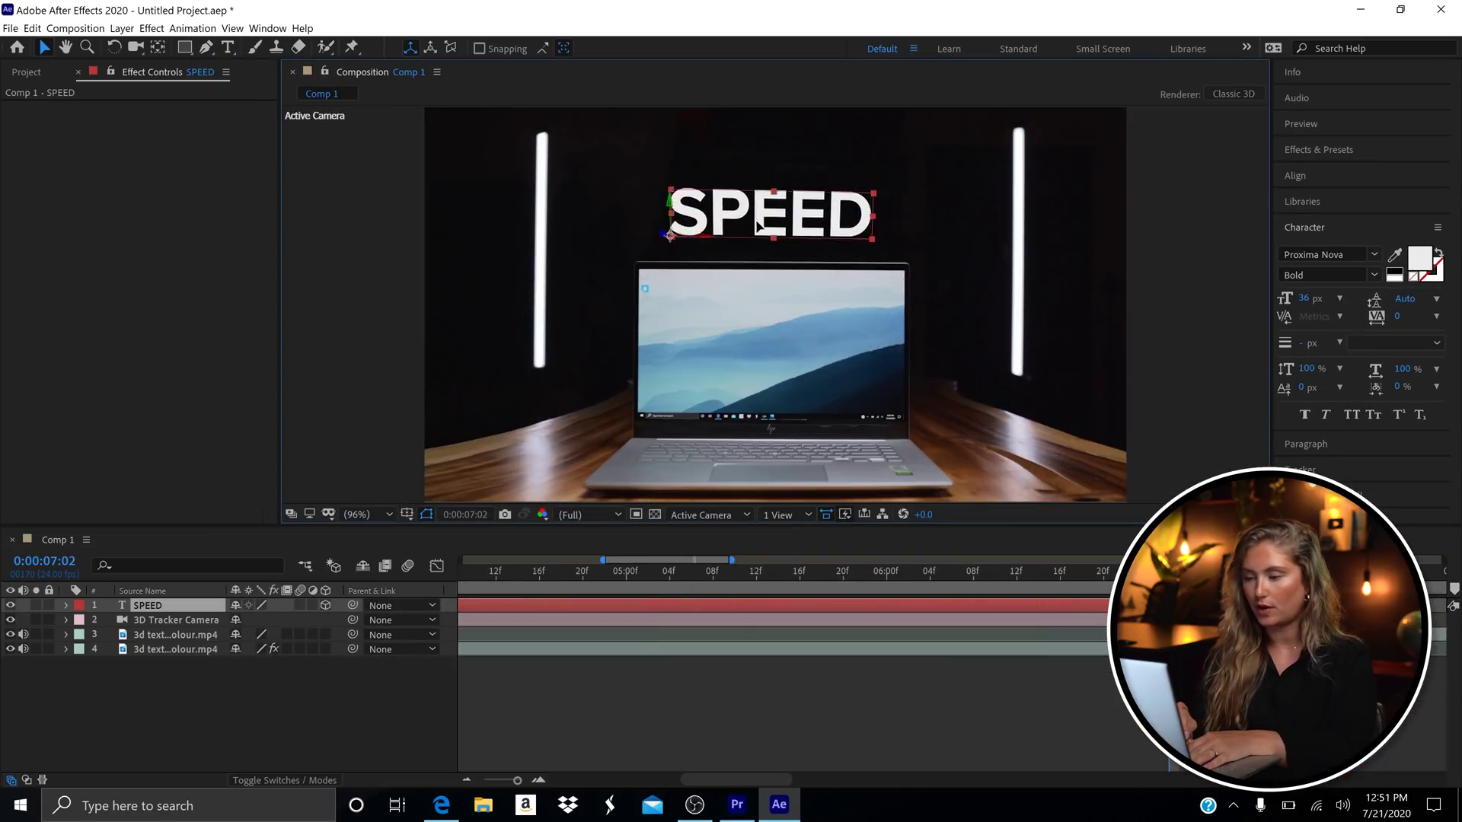
# - Raise the SPEED text layer so it floats above the laptop screen
pyautogui.click(813, 205)
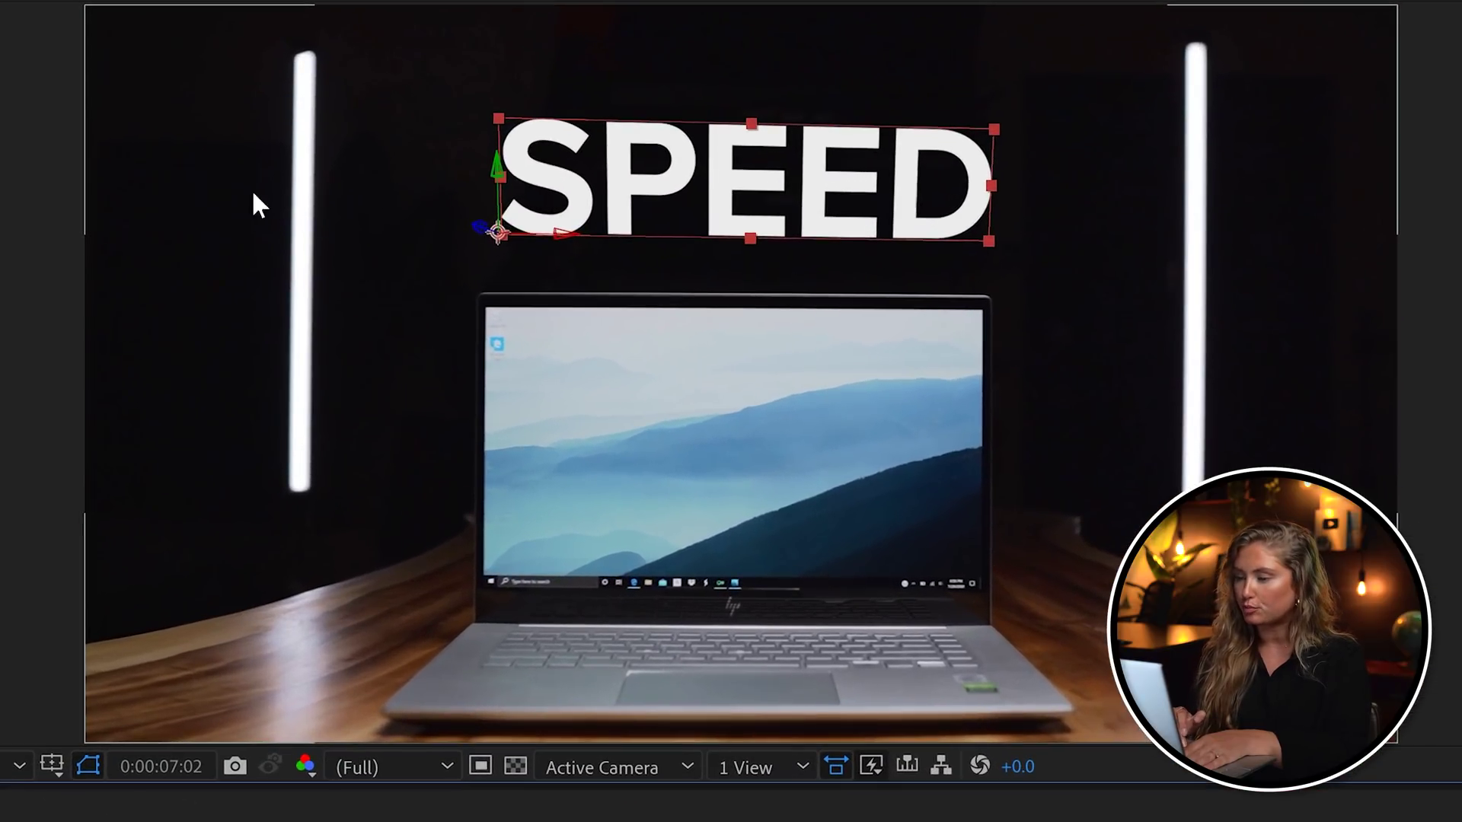
pyautogui.click(519, 192)
pyautogui.moveTo(447, 156); pyautogui.dragTo(522, 251)
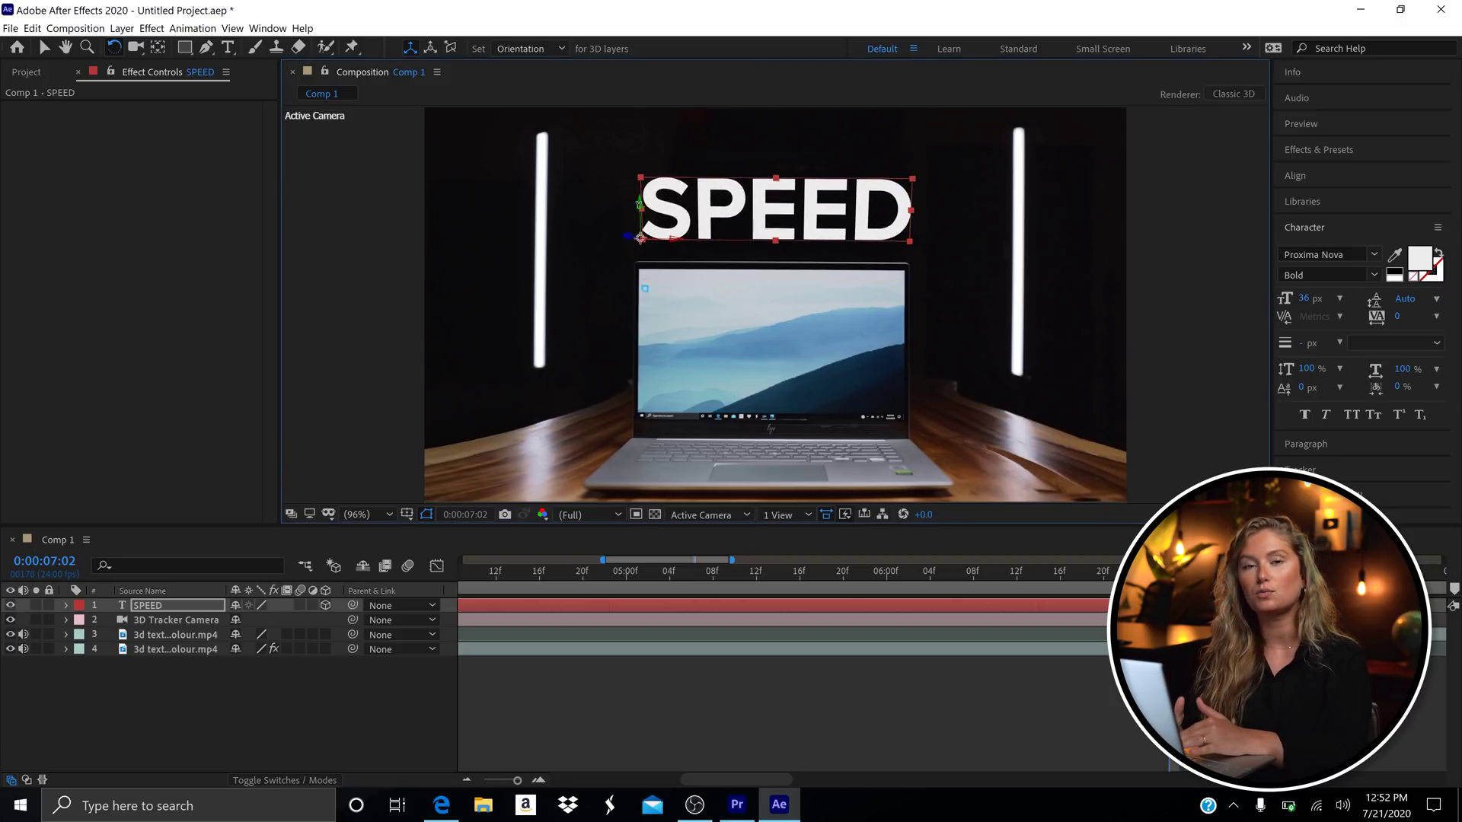
# - Show the 3D Tracker Camera's Transform keyframes and compare frames 07:03 and 07:04
pyautogui.click(870, 712)
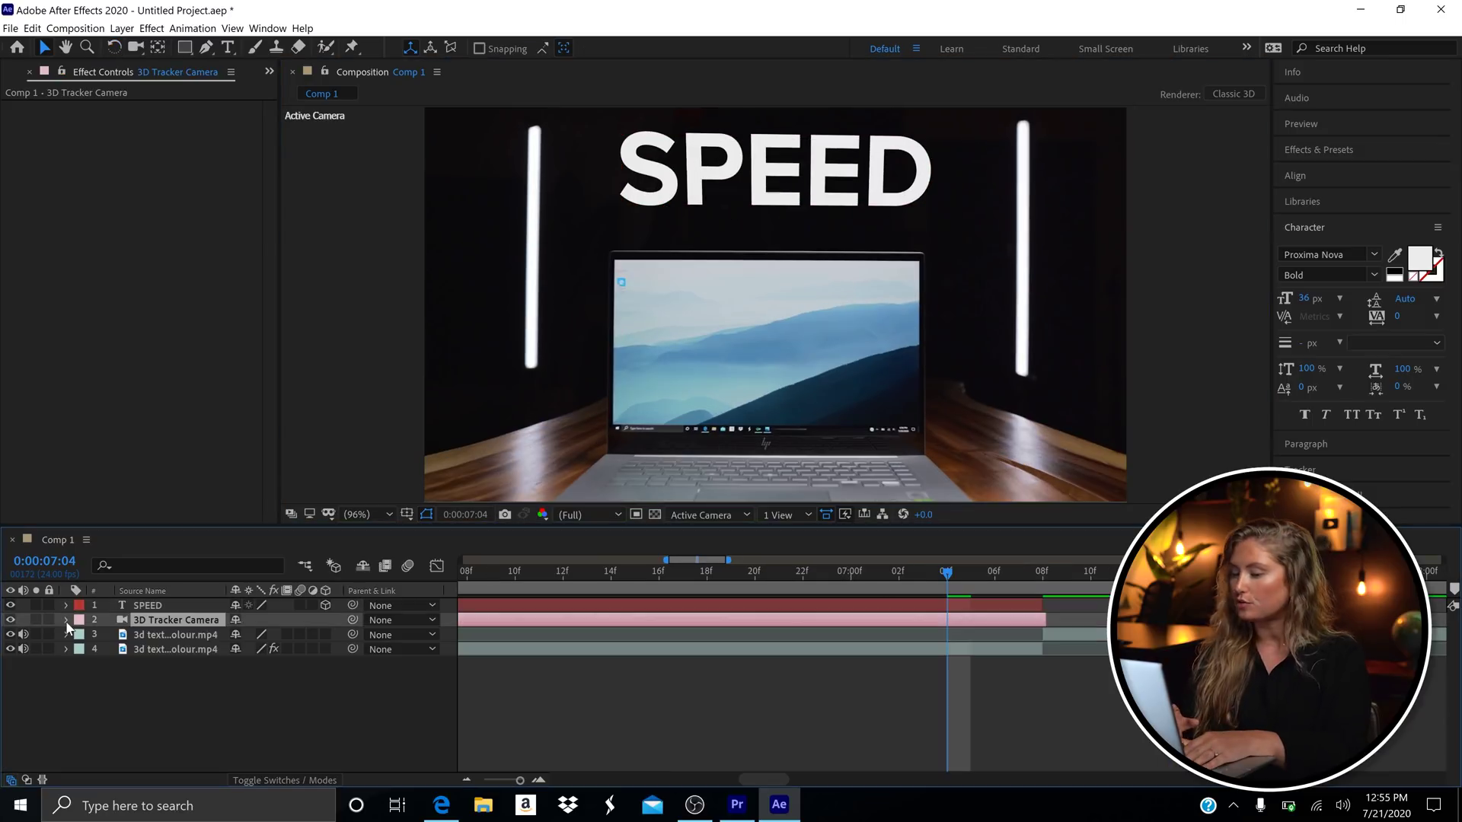
pyautogui.click(66, 620)
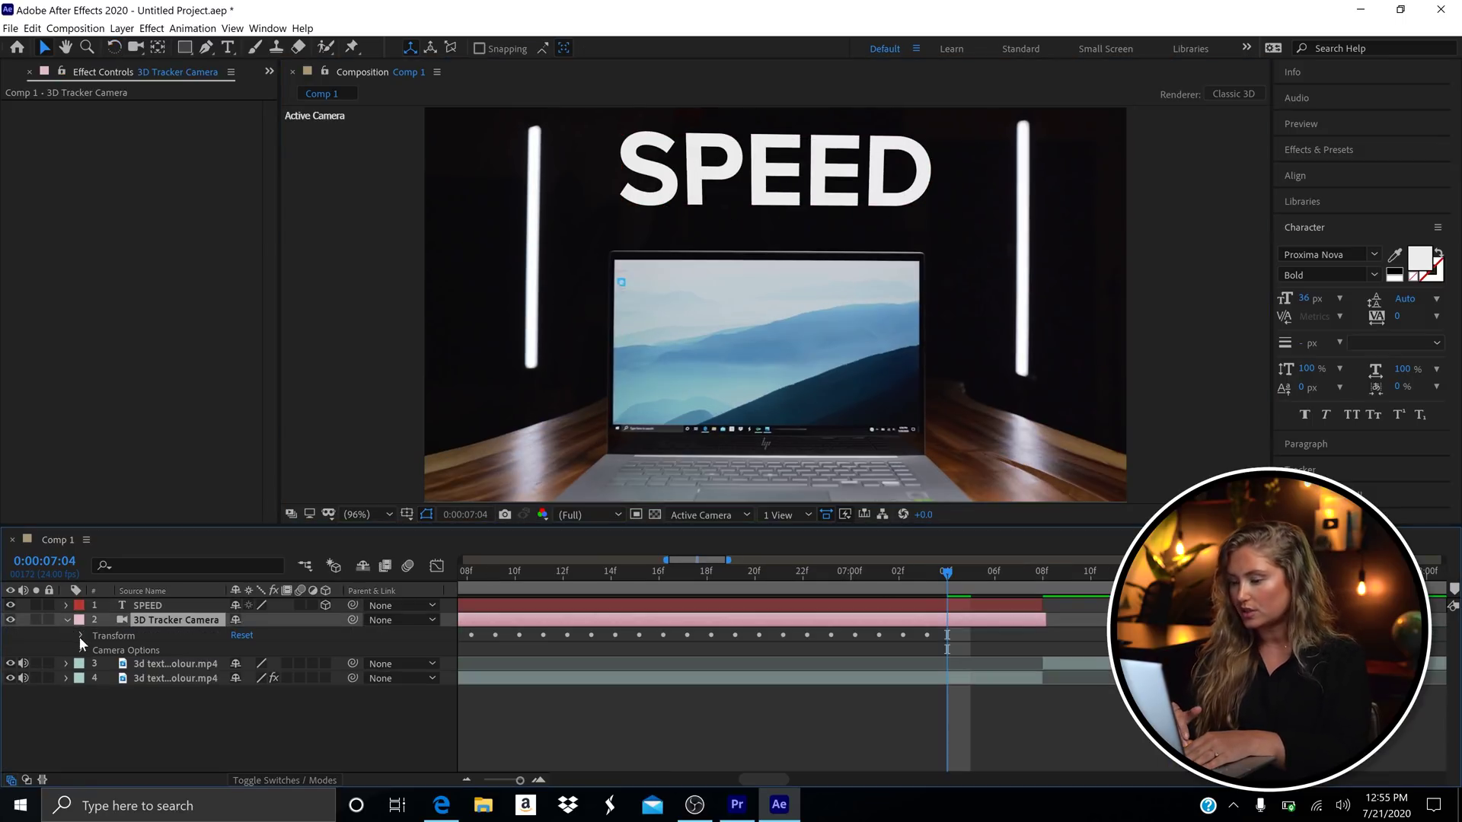
pyautogui.click(80, 634)
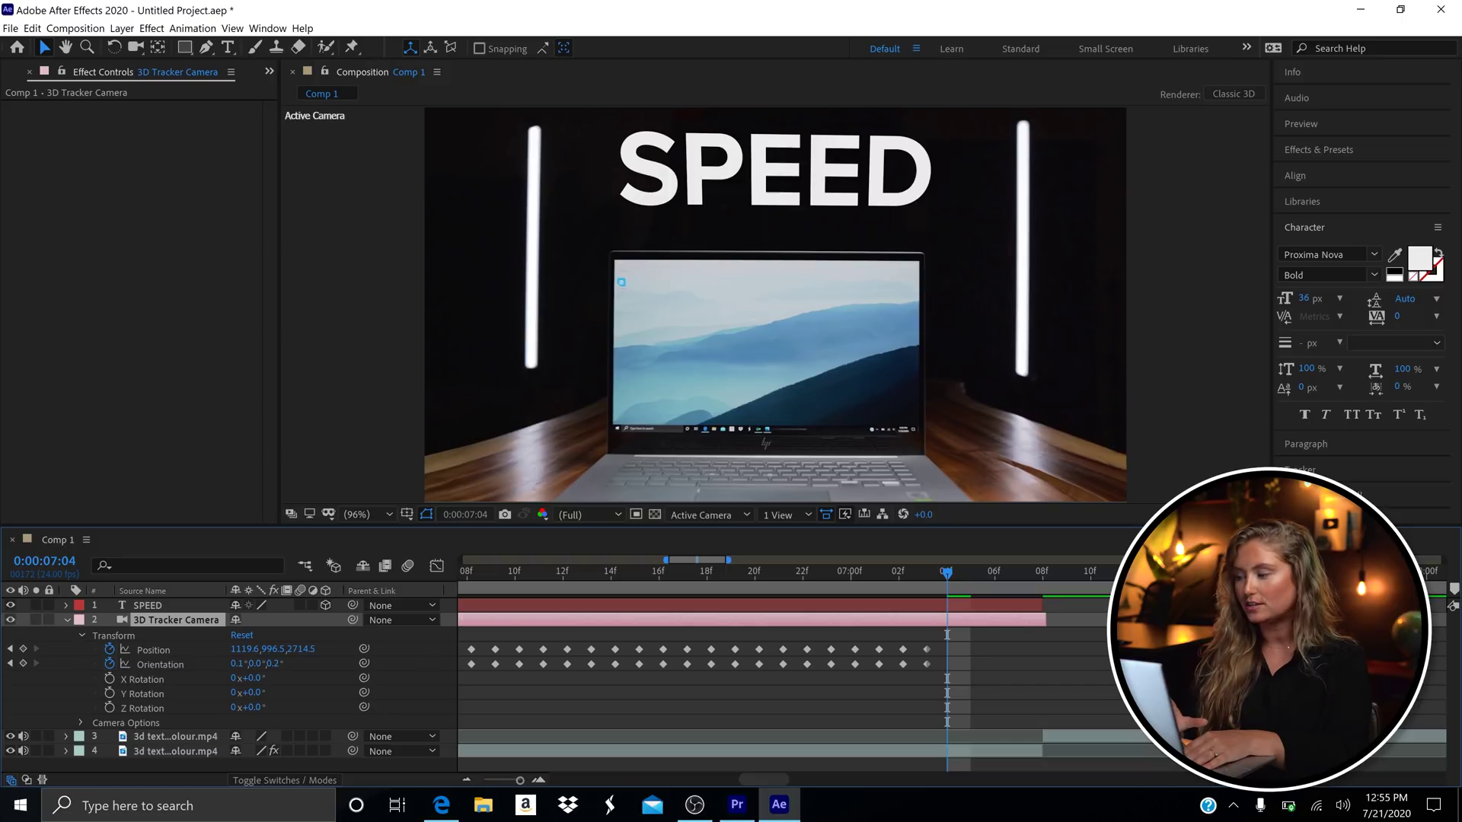
pyautogui.click(923, 573)
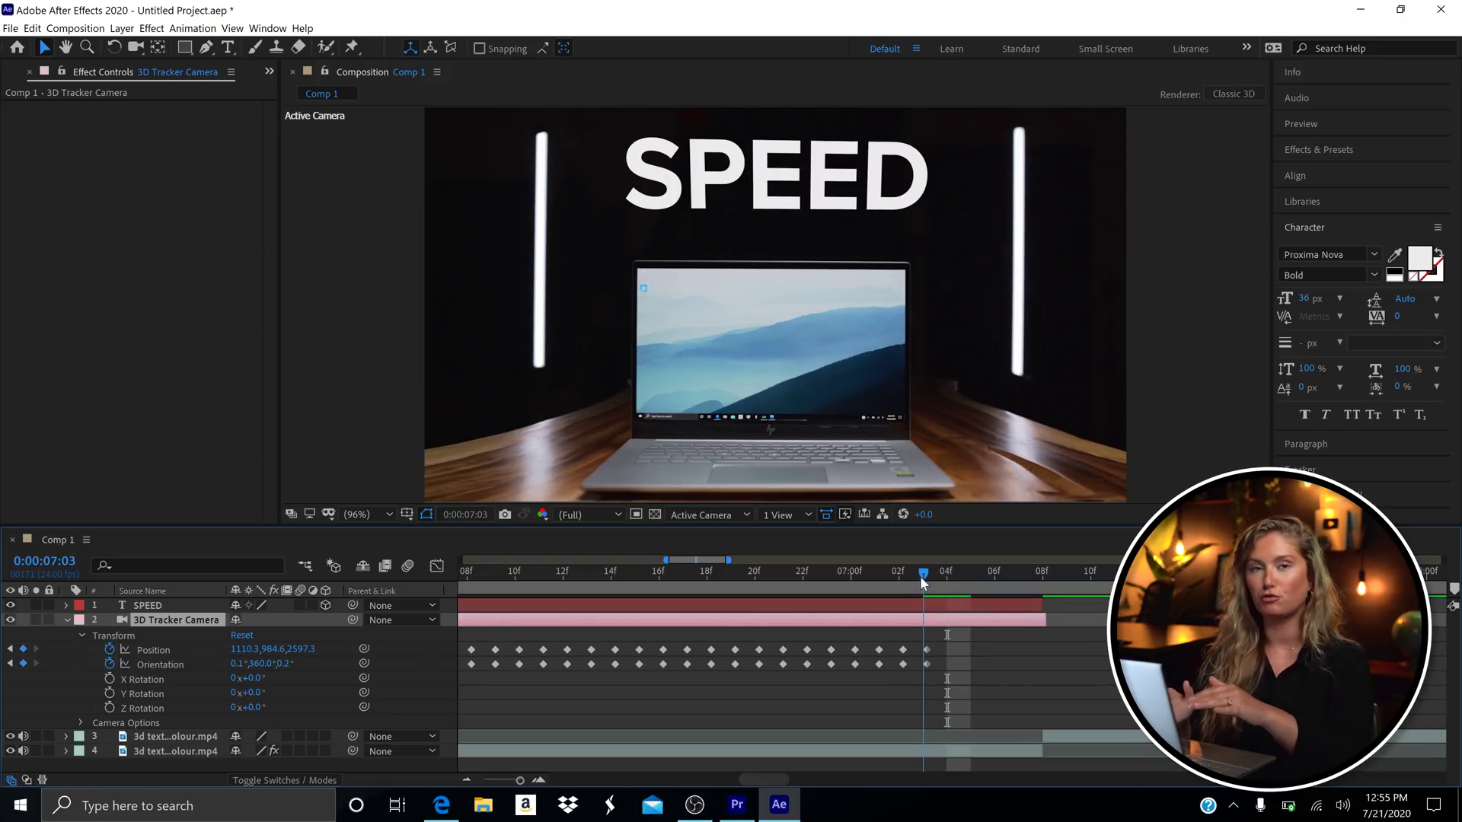
pyautogui.click(947, 577)
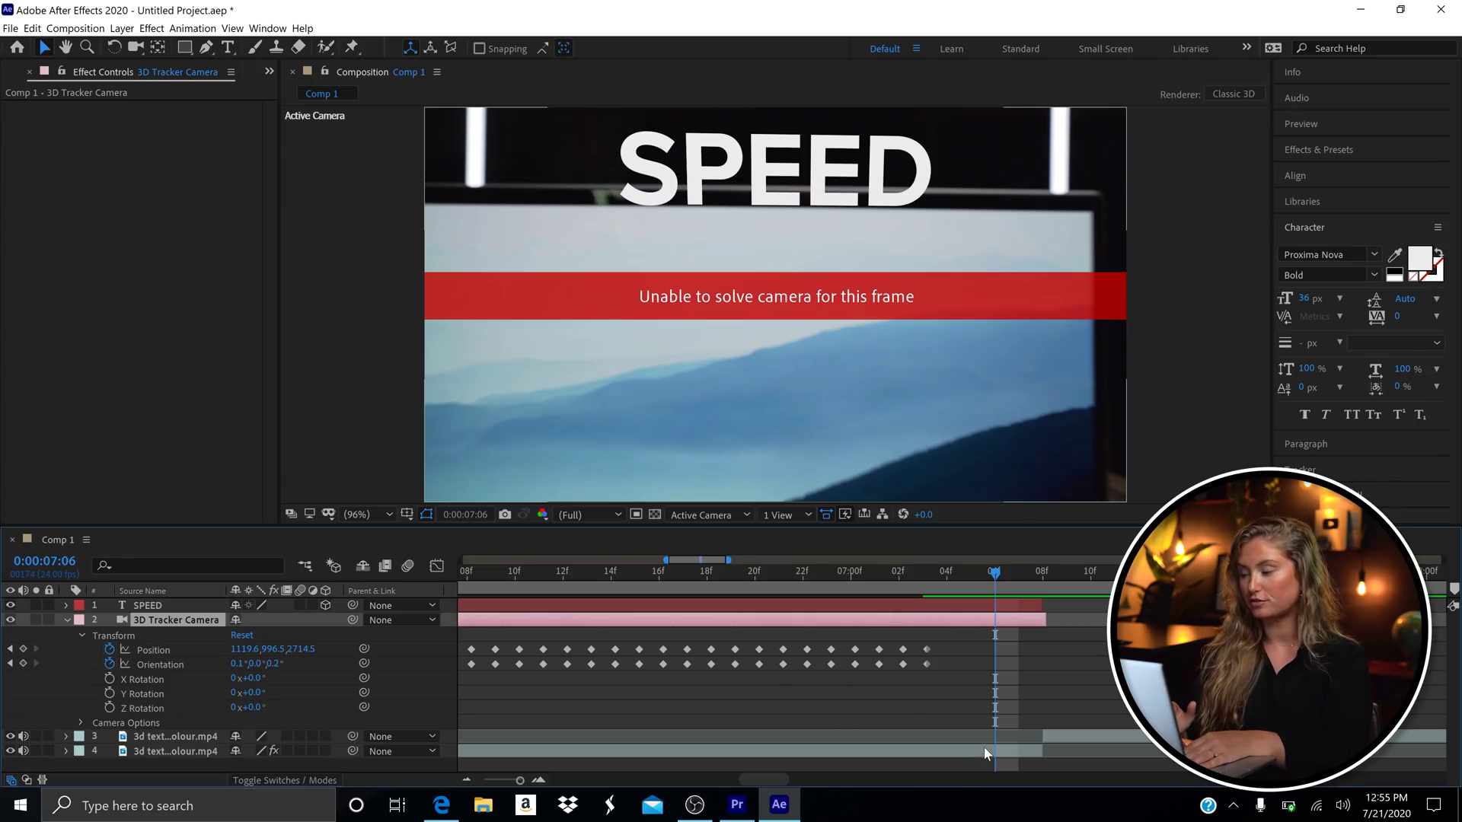
# - Enable Hide Warning Banner in the footage tracker's Advanced settings, then recheck frames 07:03–07:04
pyautogui.click(984, 752)
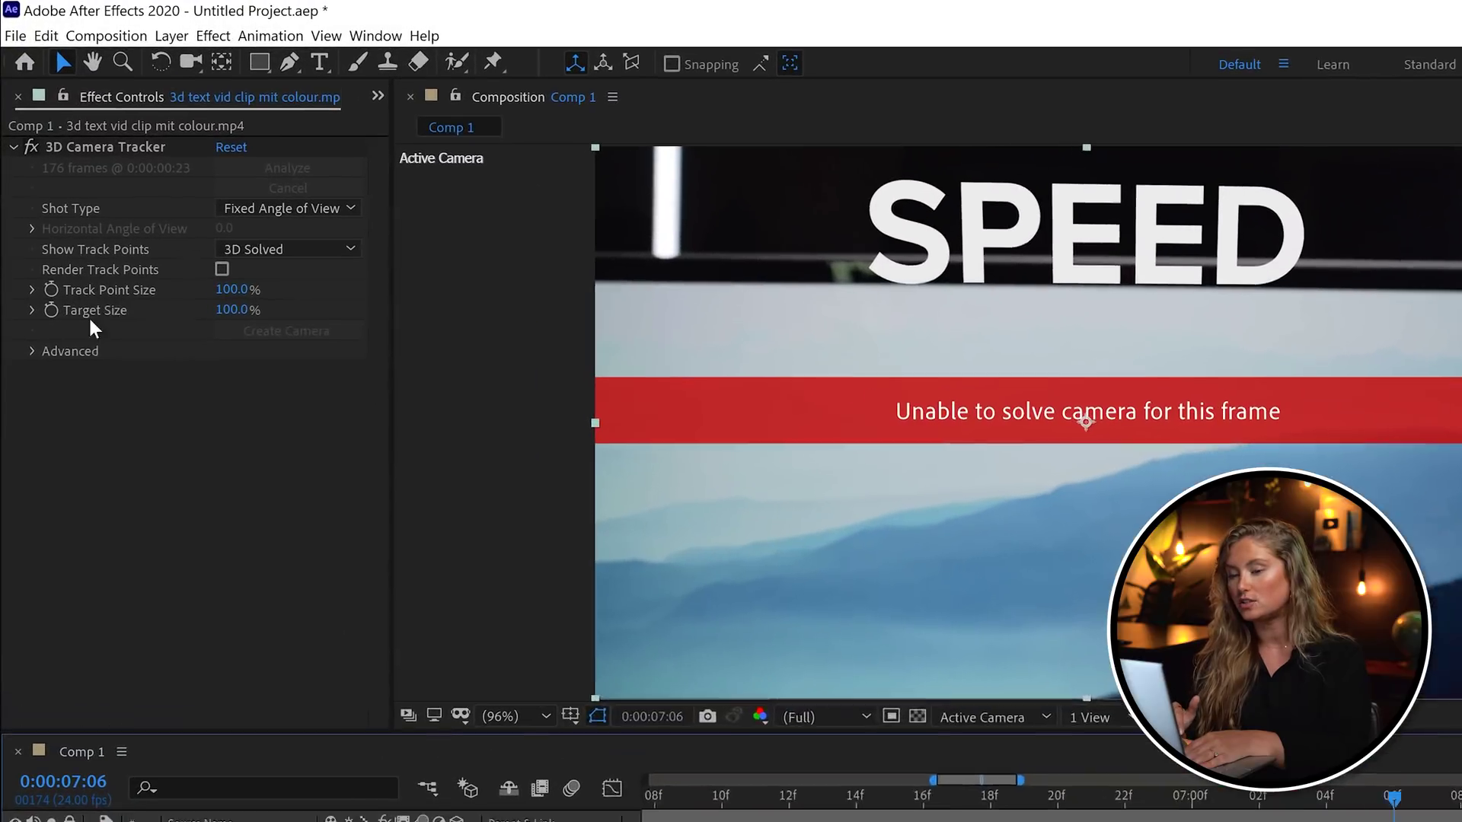
pyautogui.click(23, 254)
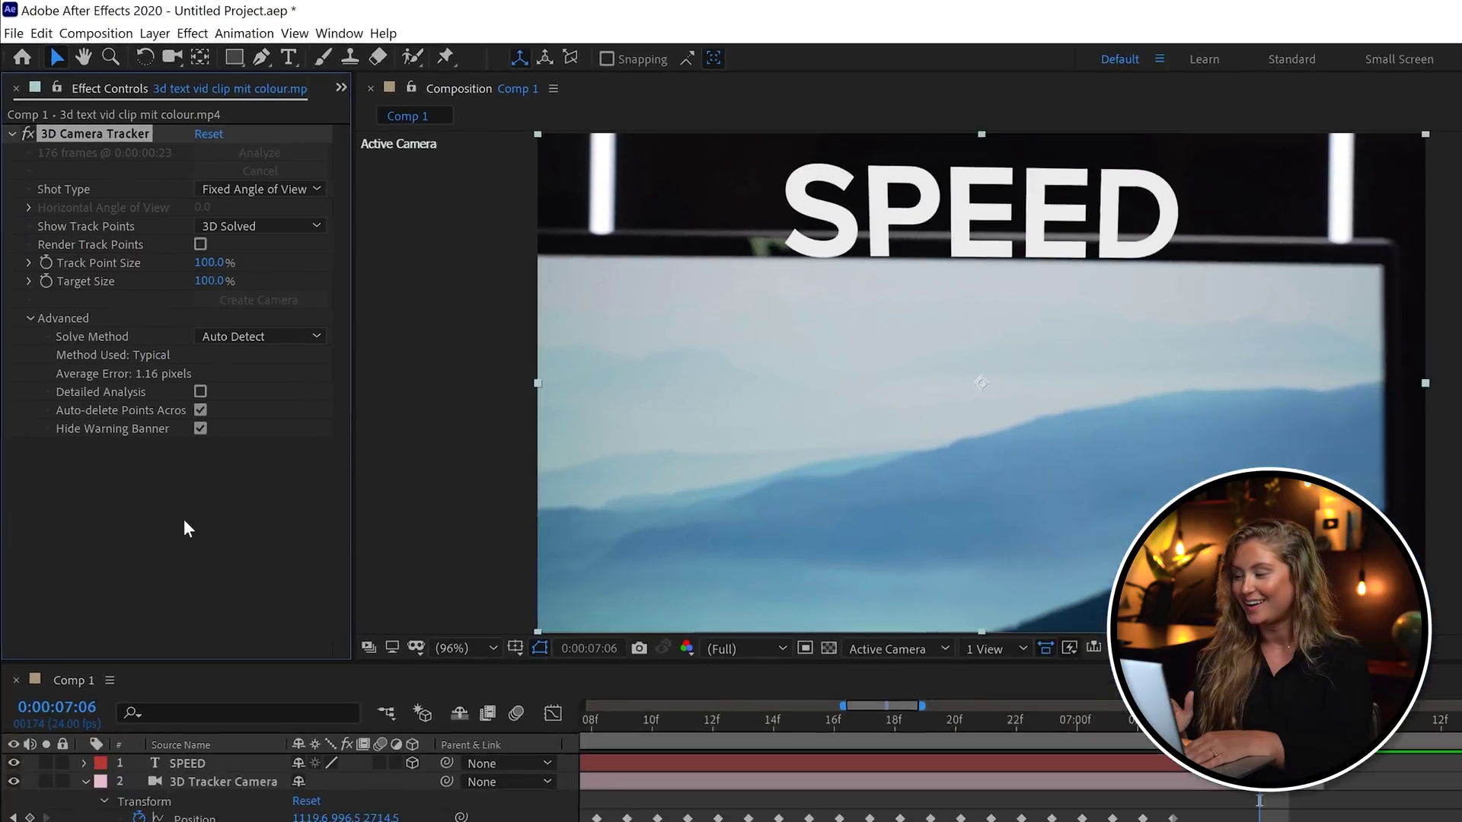
pyautogui.click(70, 620)
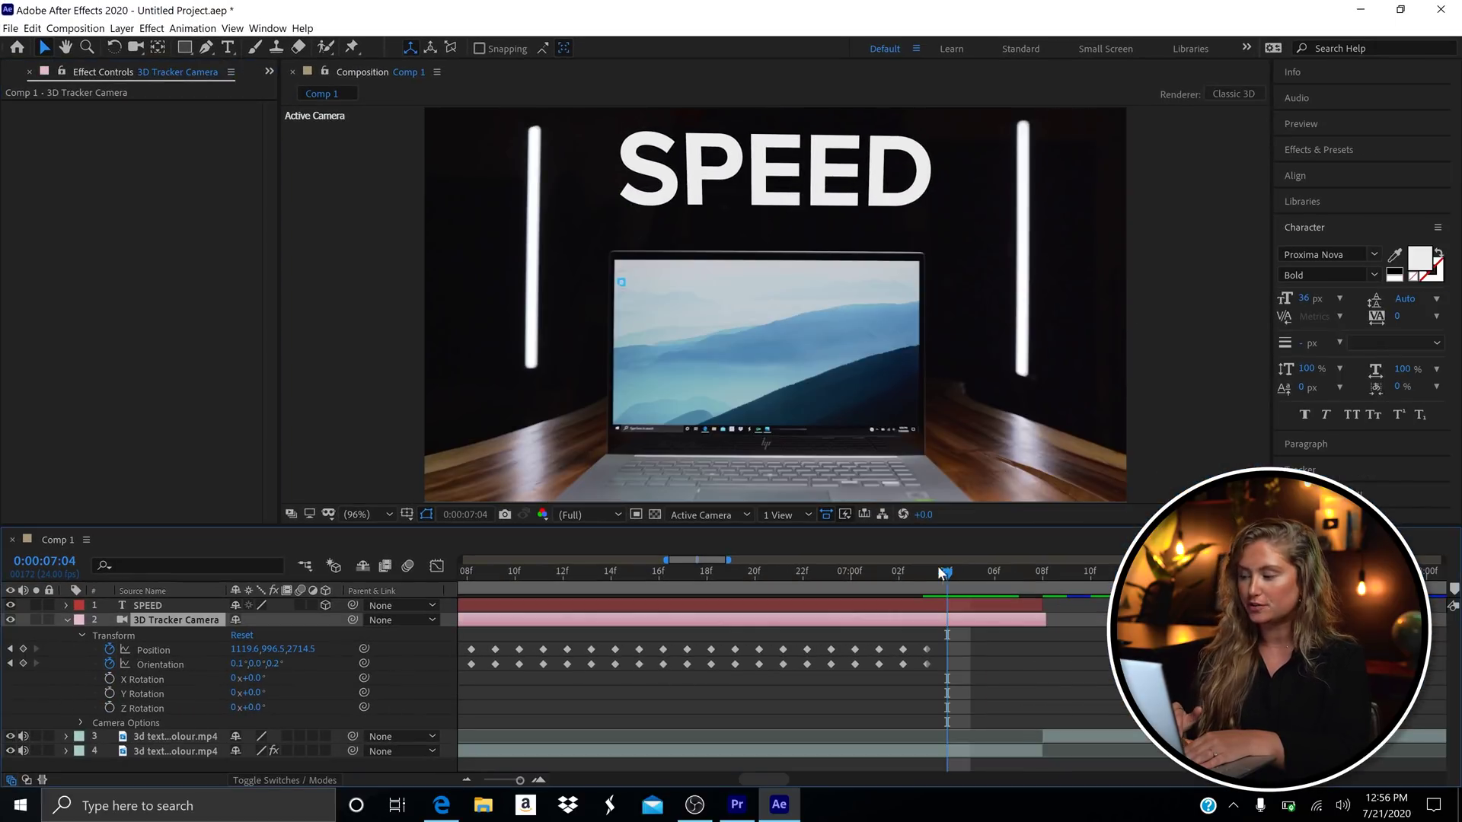
pyautogui.moveTo(942, 572); pyautogui.dragTo(924, 577)
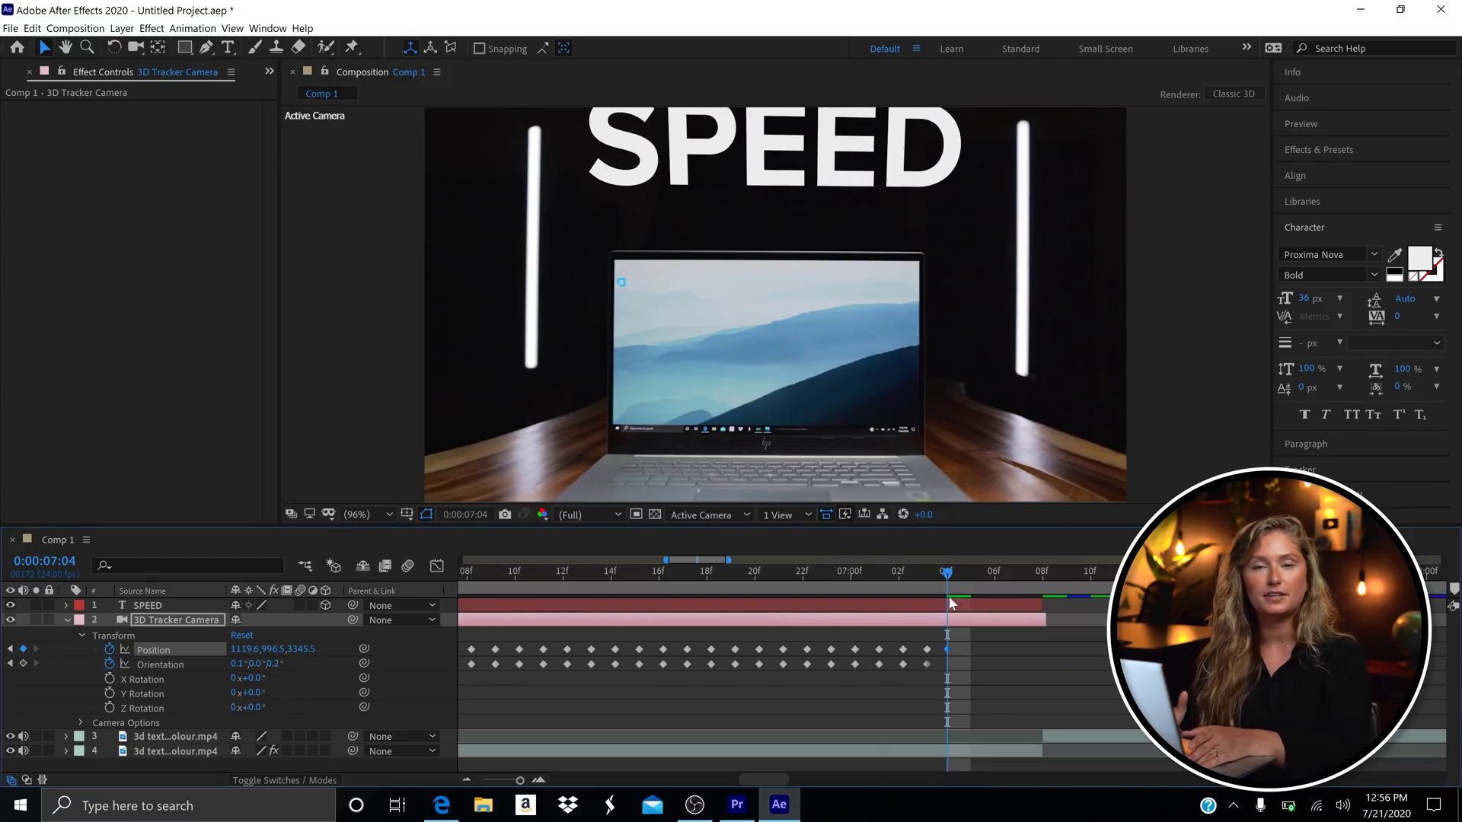
pyautogui.click(933, 568)
pyautogui.scroll(2, 884, 650)
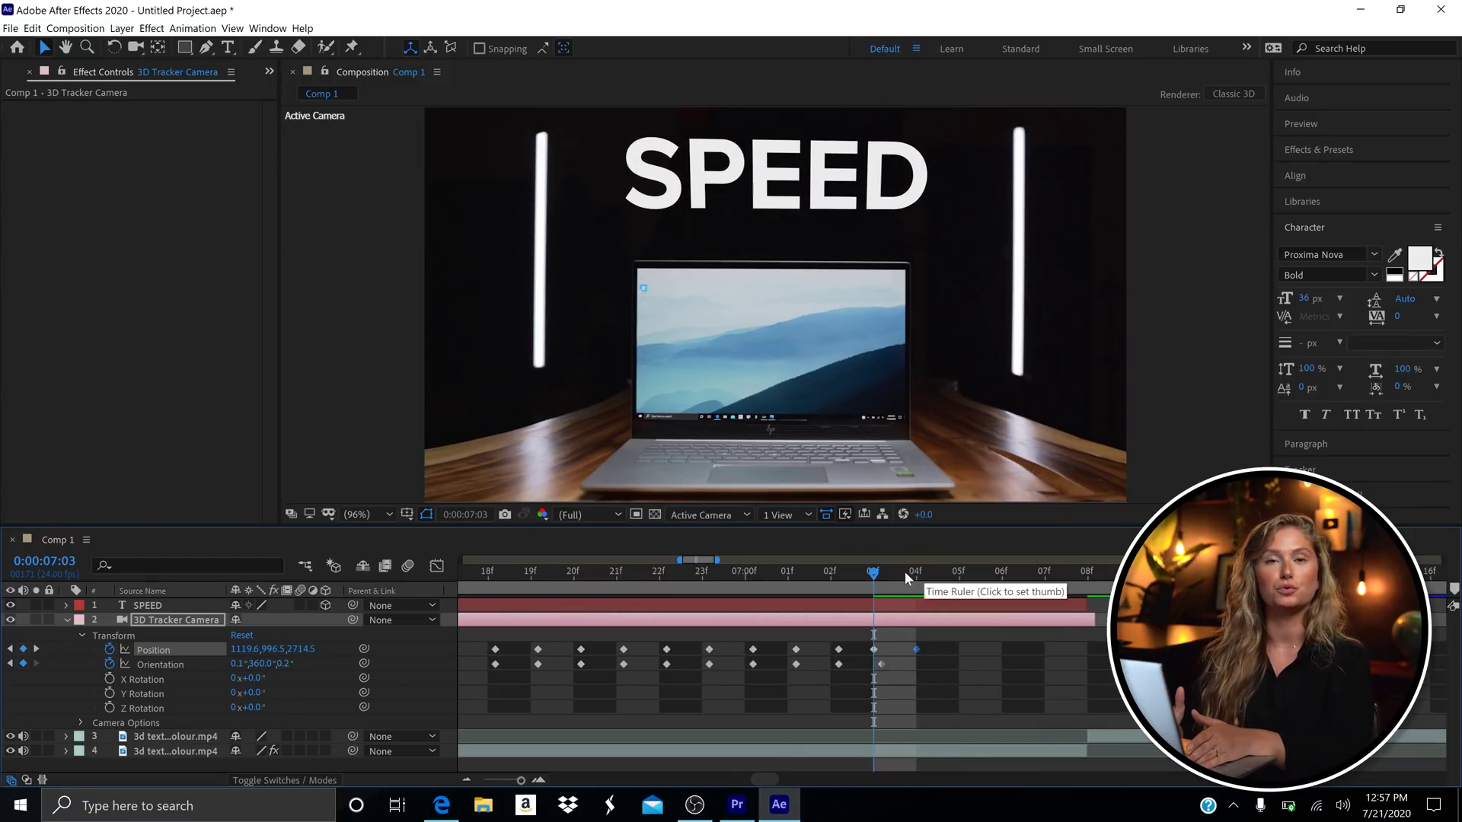
pyautogui.click(905, 575)
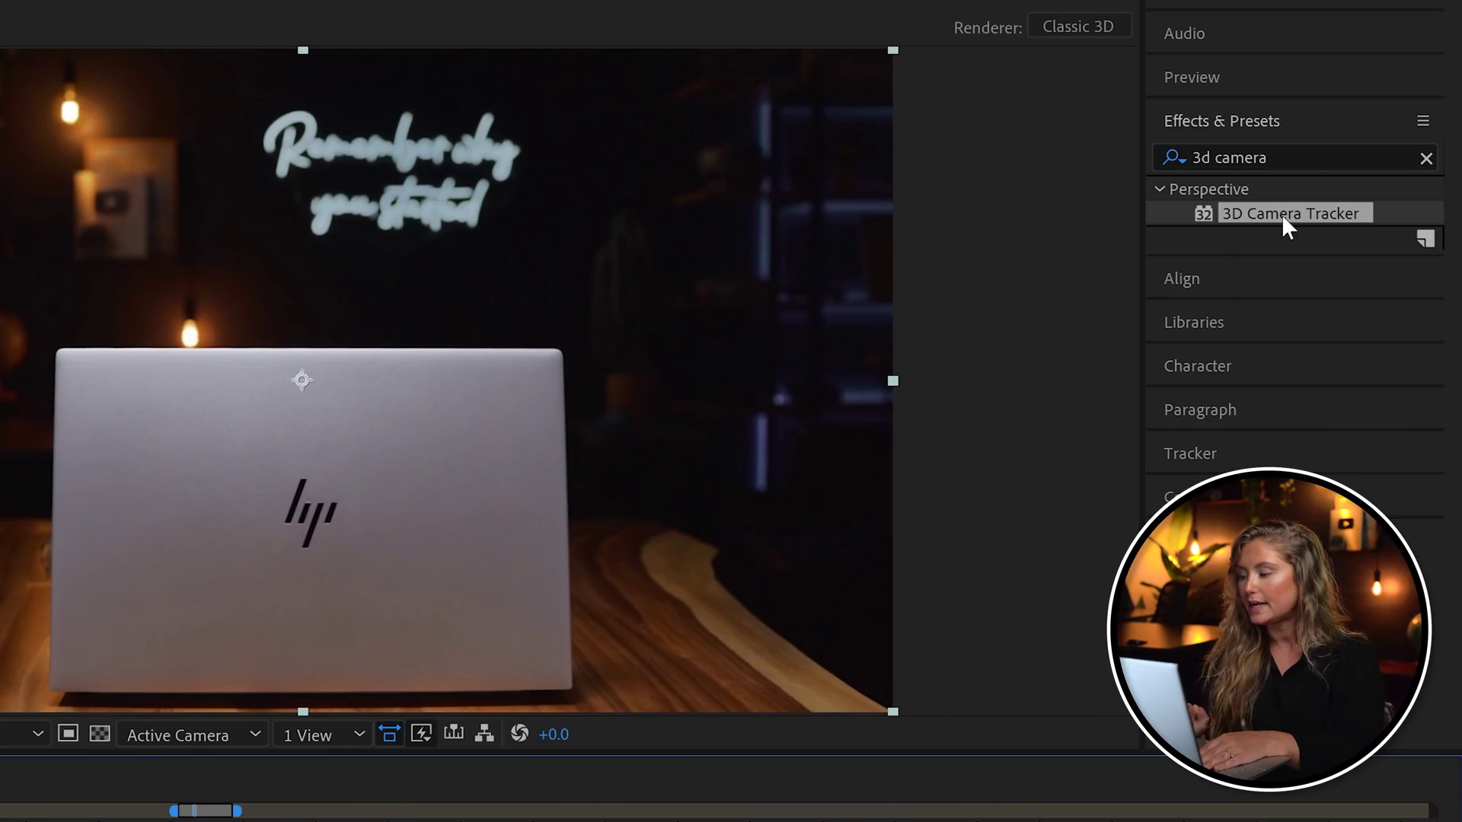
# - Apply 3D Camera Tracker to the second footage clip (layer 3) and expand its Advanced settings
pyautogui.moveTo(1282, 214); pyautogui.dragTo(203, 821)
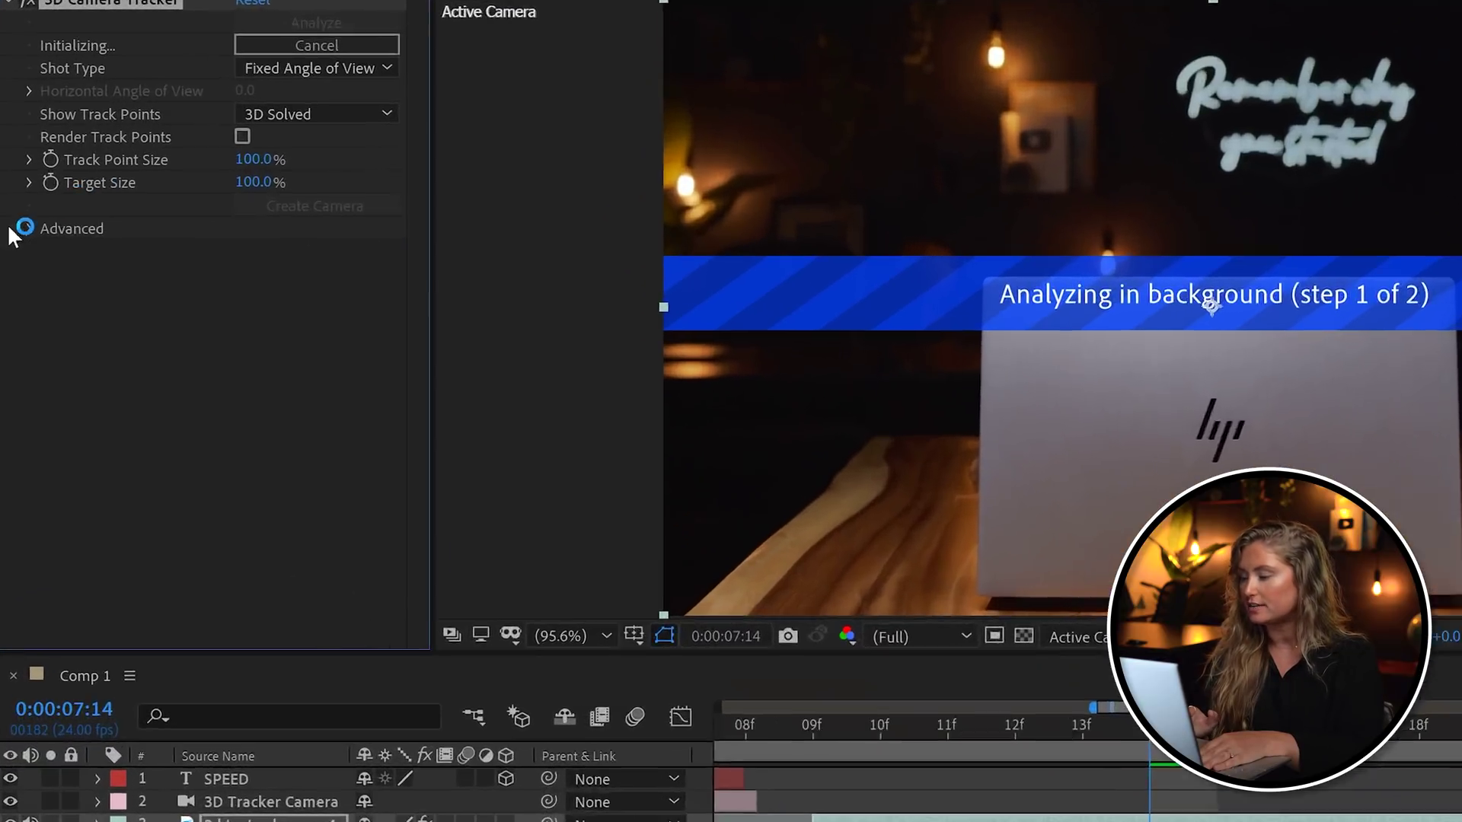
pyautogui.click(30, 254)
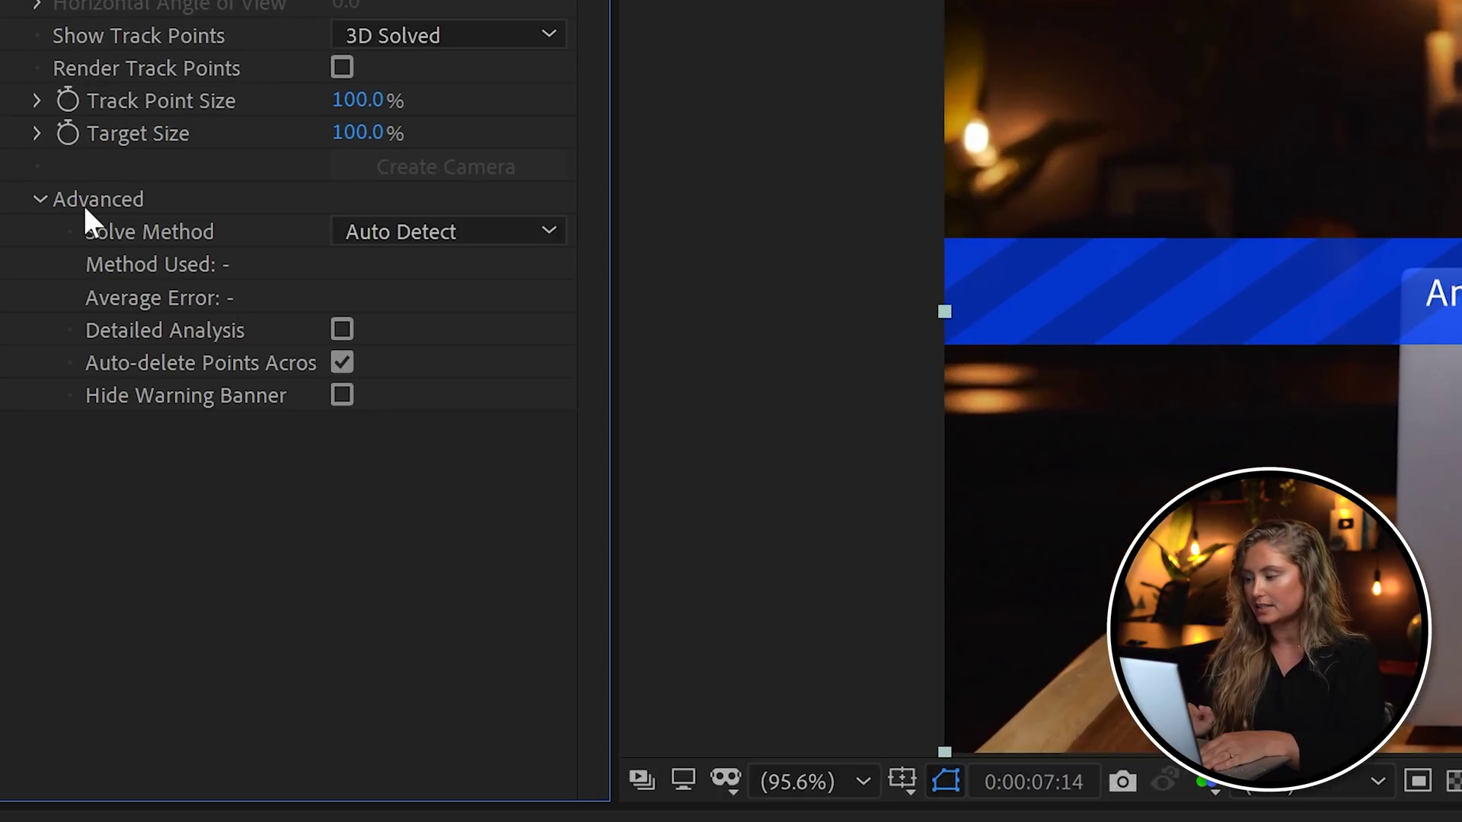
# - Change the tracker's Solve Method to Typical
pyautogui.click(386, 244)
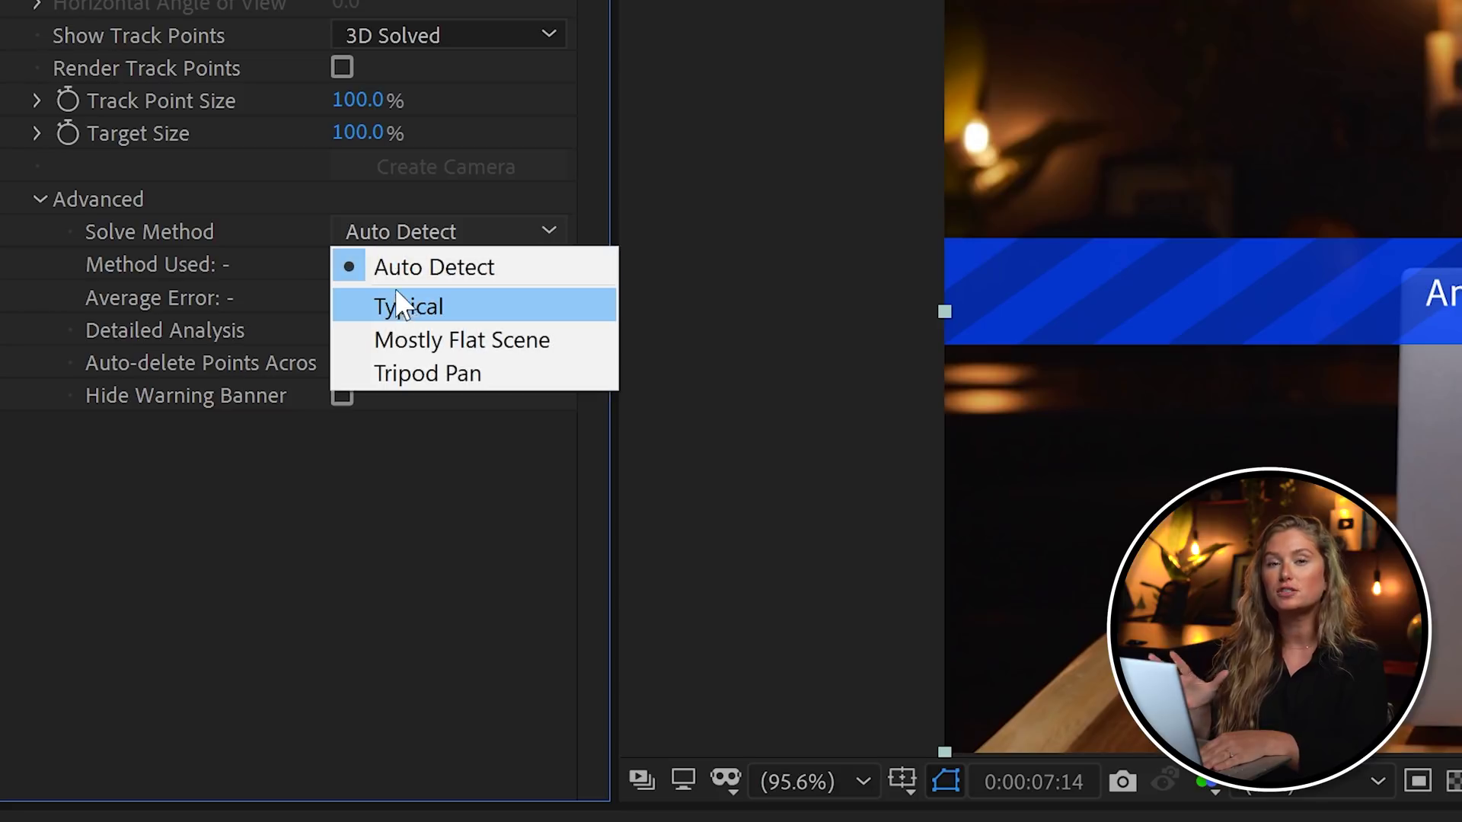
pyautogui.click(401, 308)
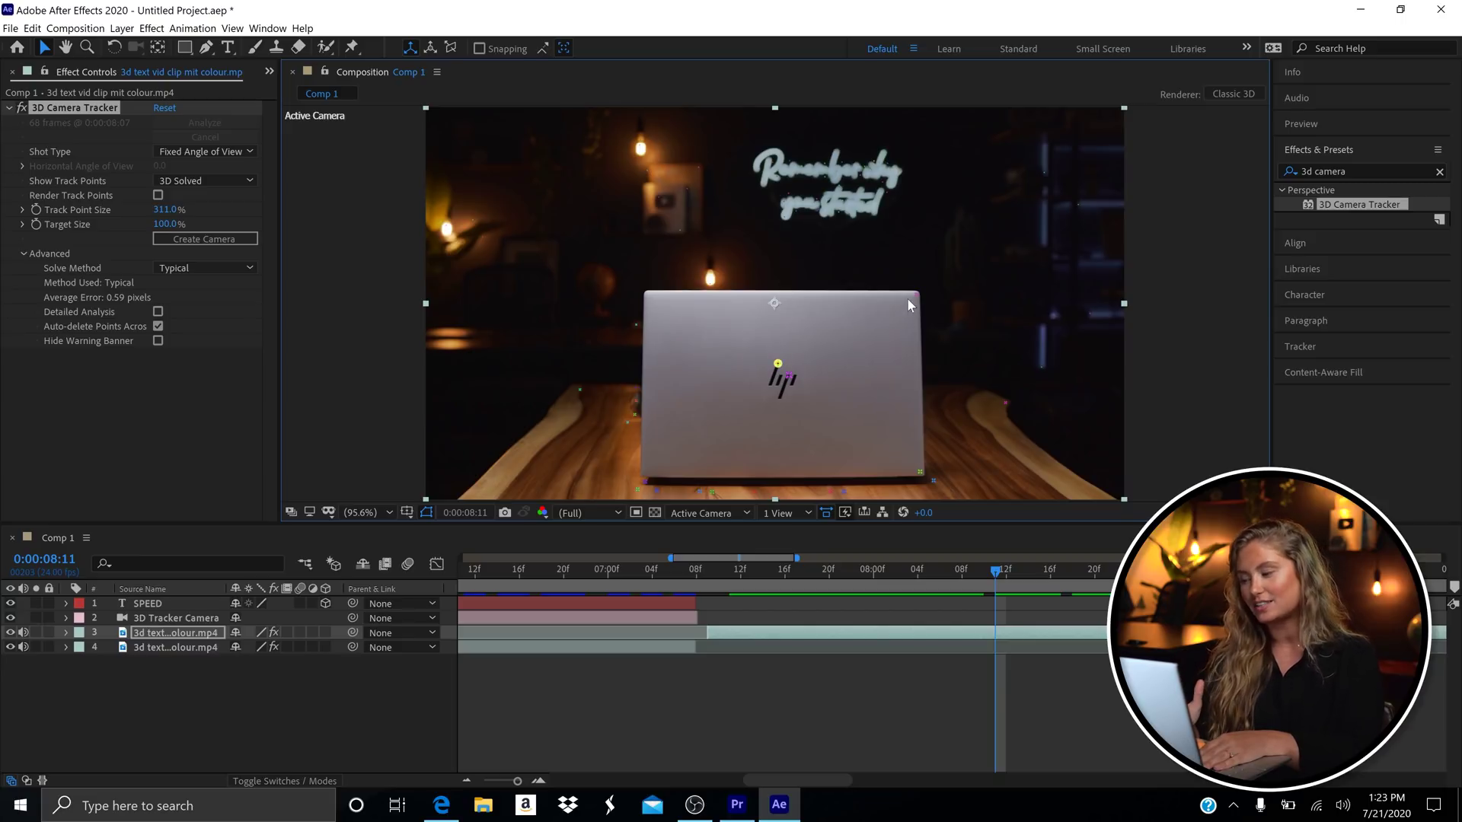
# - Add a third track point on the laptop lid to complete the target plane
pyautogui.keyDown('shift'); pyautogui.click(919, 472); pyautogui.keyUp('shift')
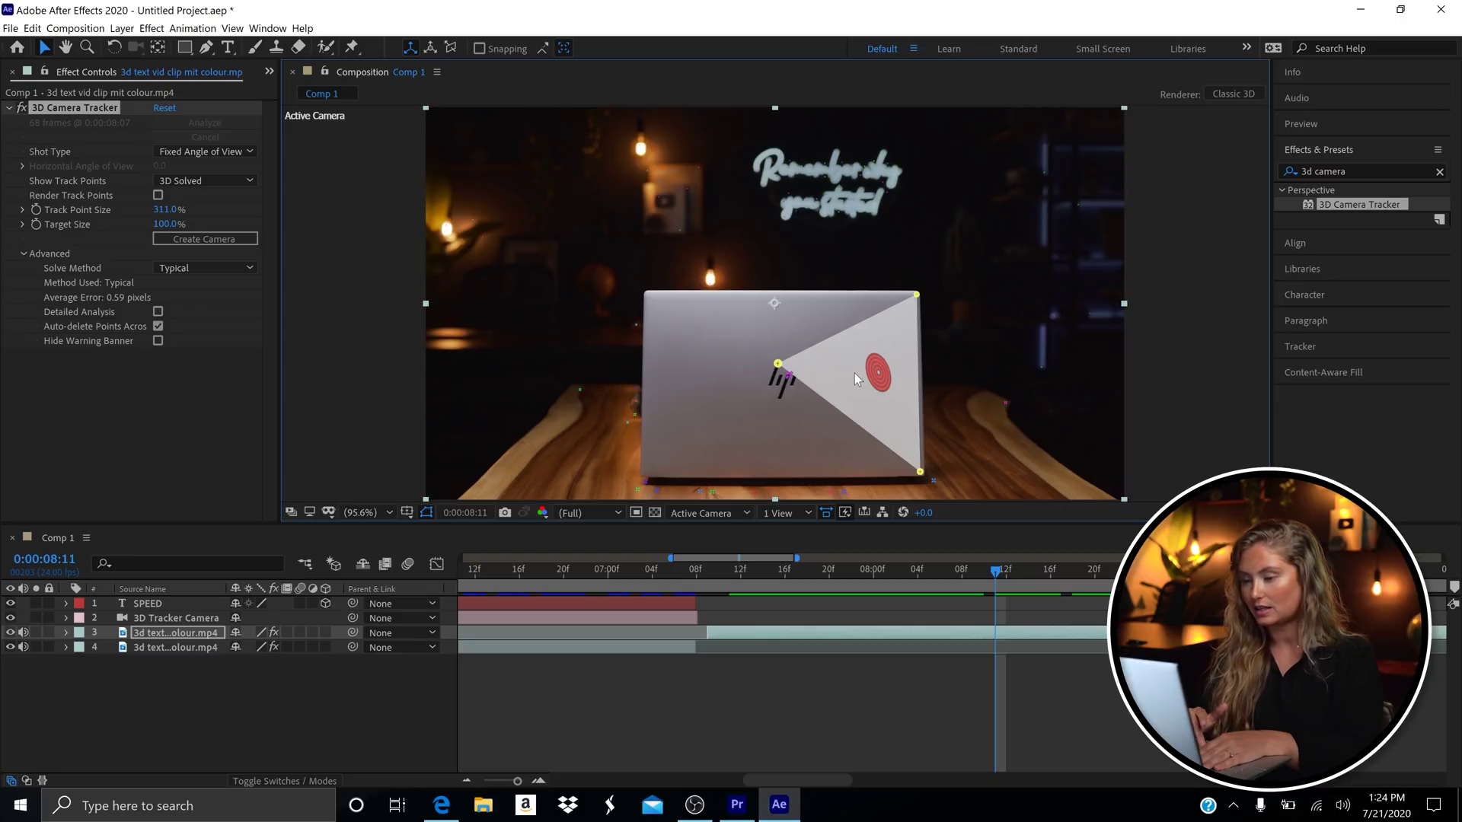
pyautogui.rightClick(854, 373)
# - Create tracked STRENGTH text at the target, rotate it into place, and enlarge its size and tracking
pyautogui.click(877, 380)
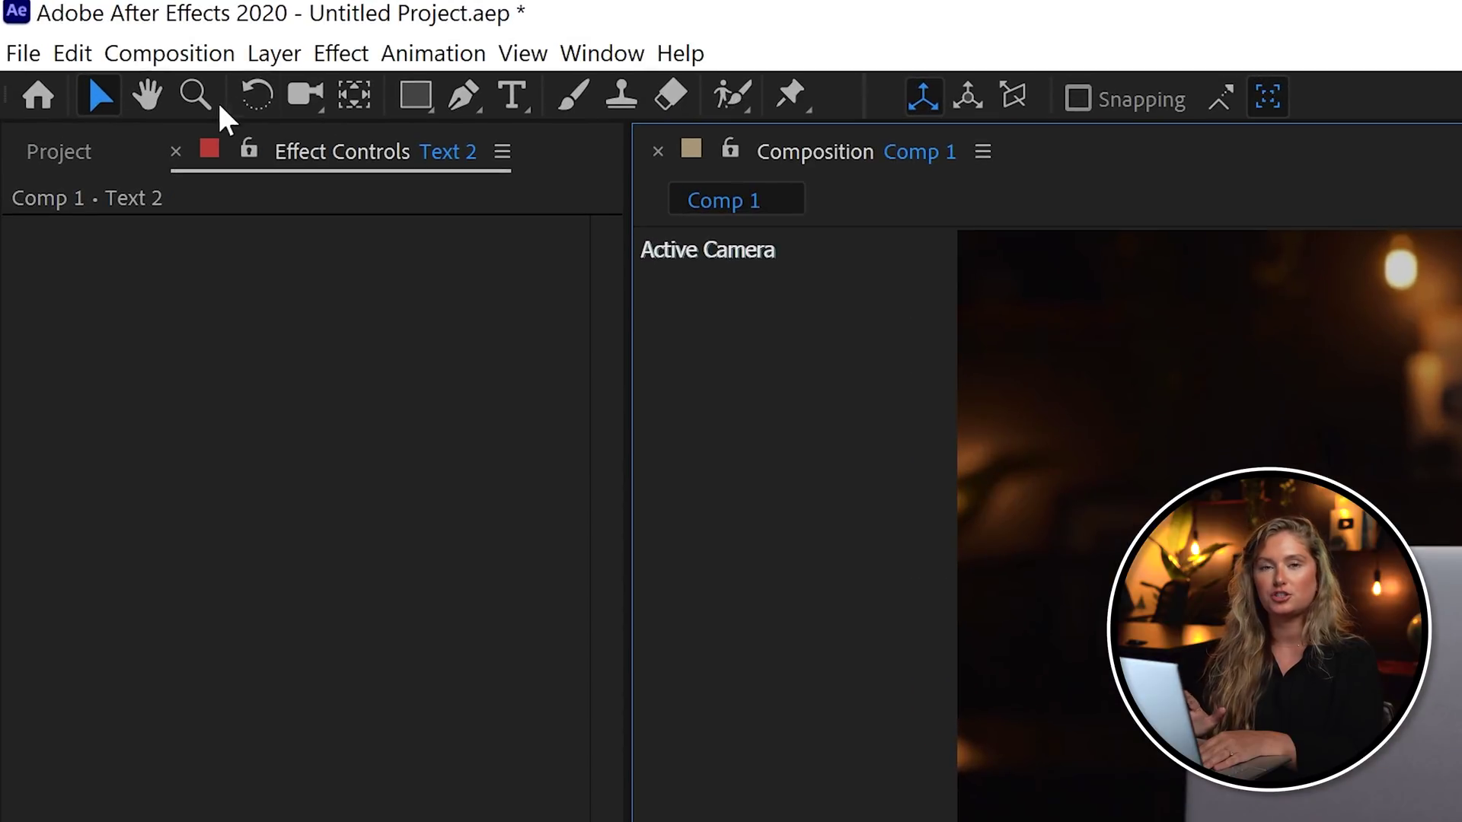
pyautogui.click(257, 96)
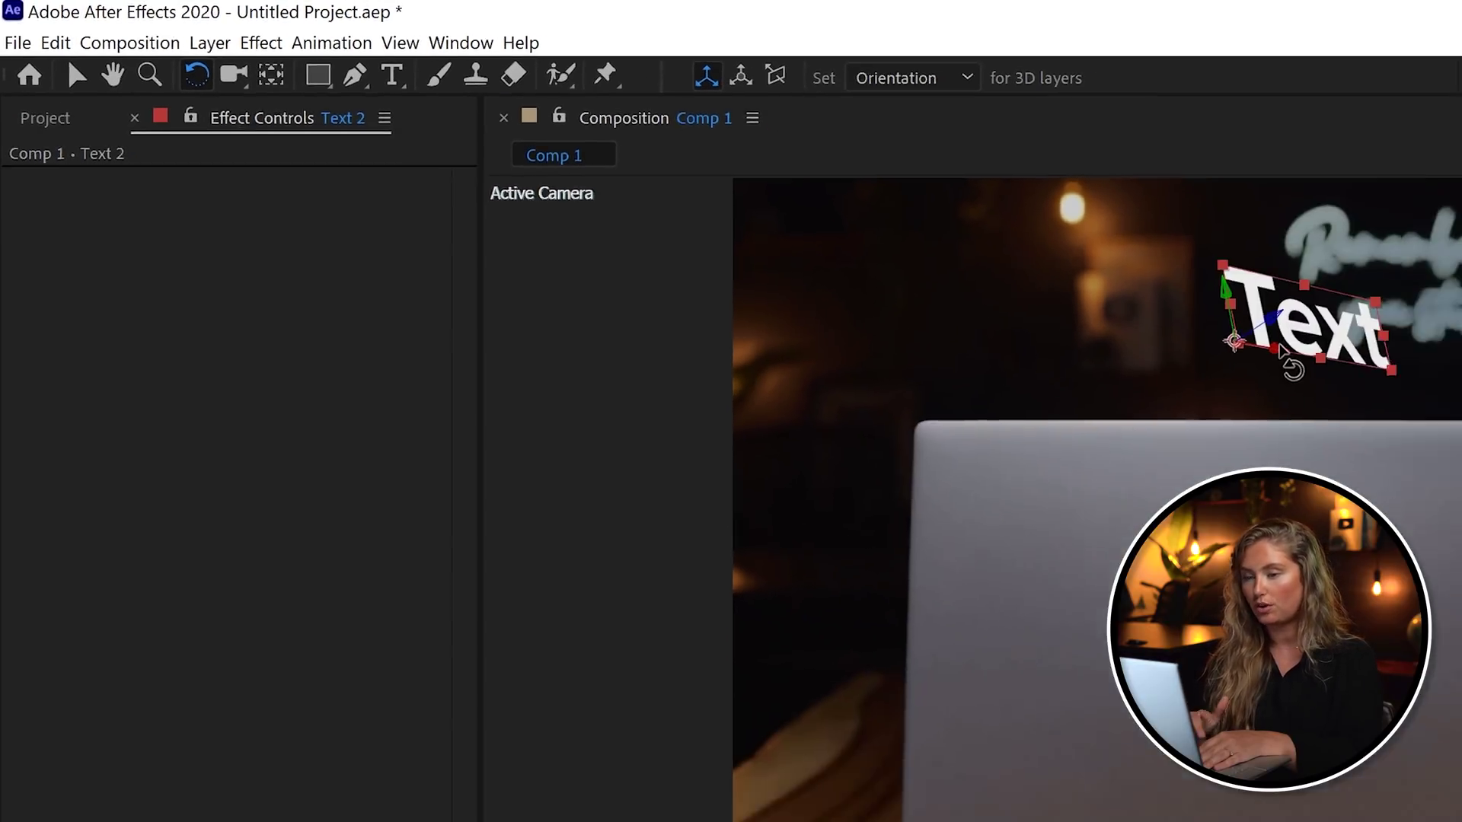
pyautogui.moveTo(1281, 350); pyautogui.dragTo(1236, 362)
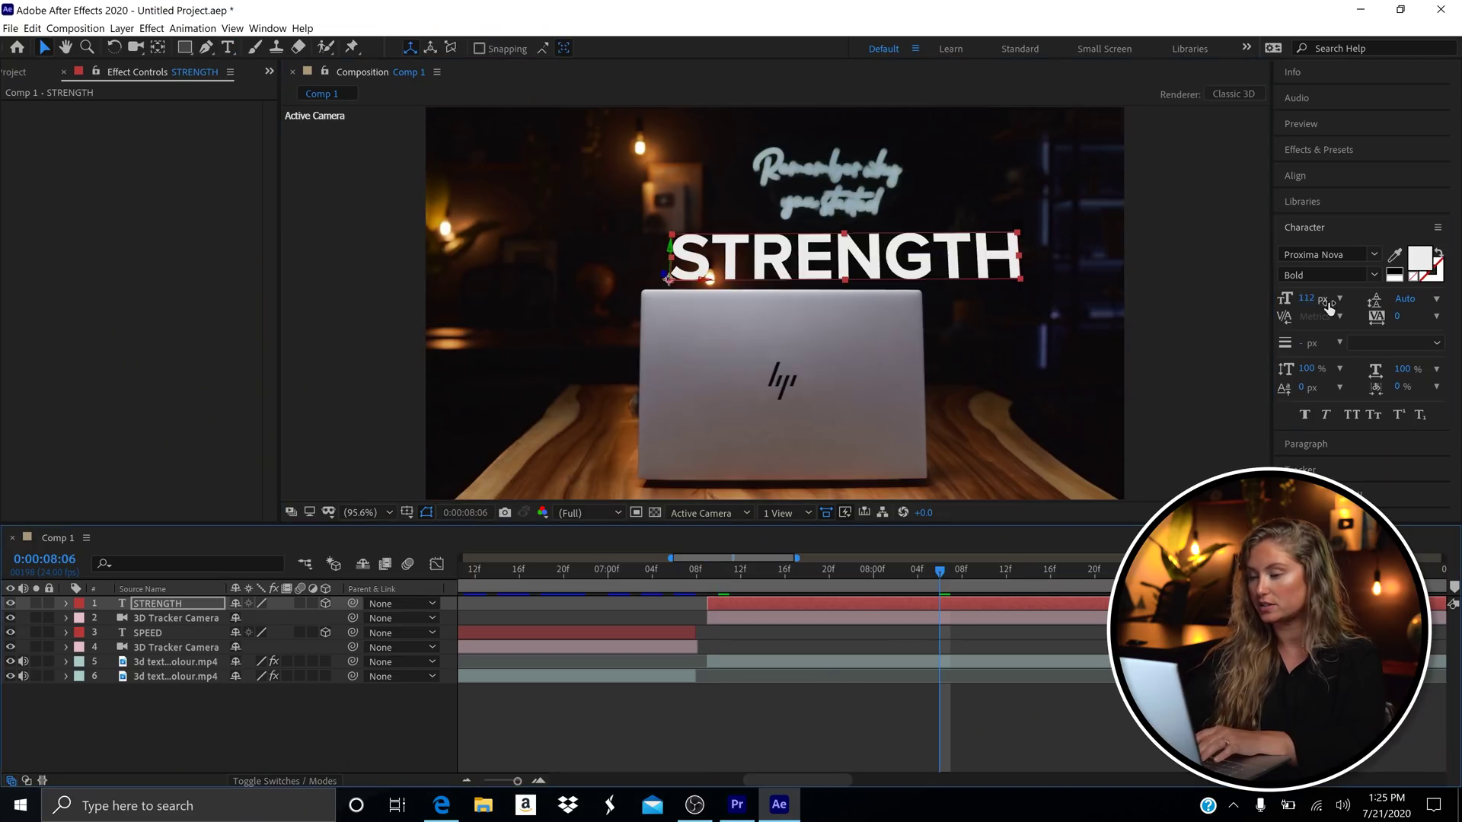
pyautogui.moveTo(1063, 255); pyautogui.dragTo(914, 234)
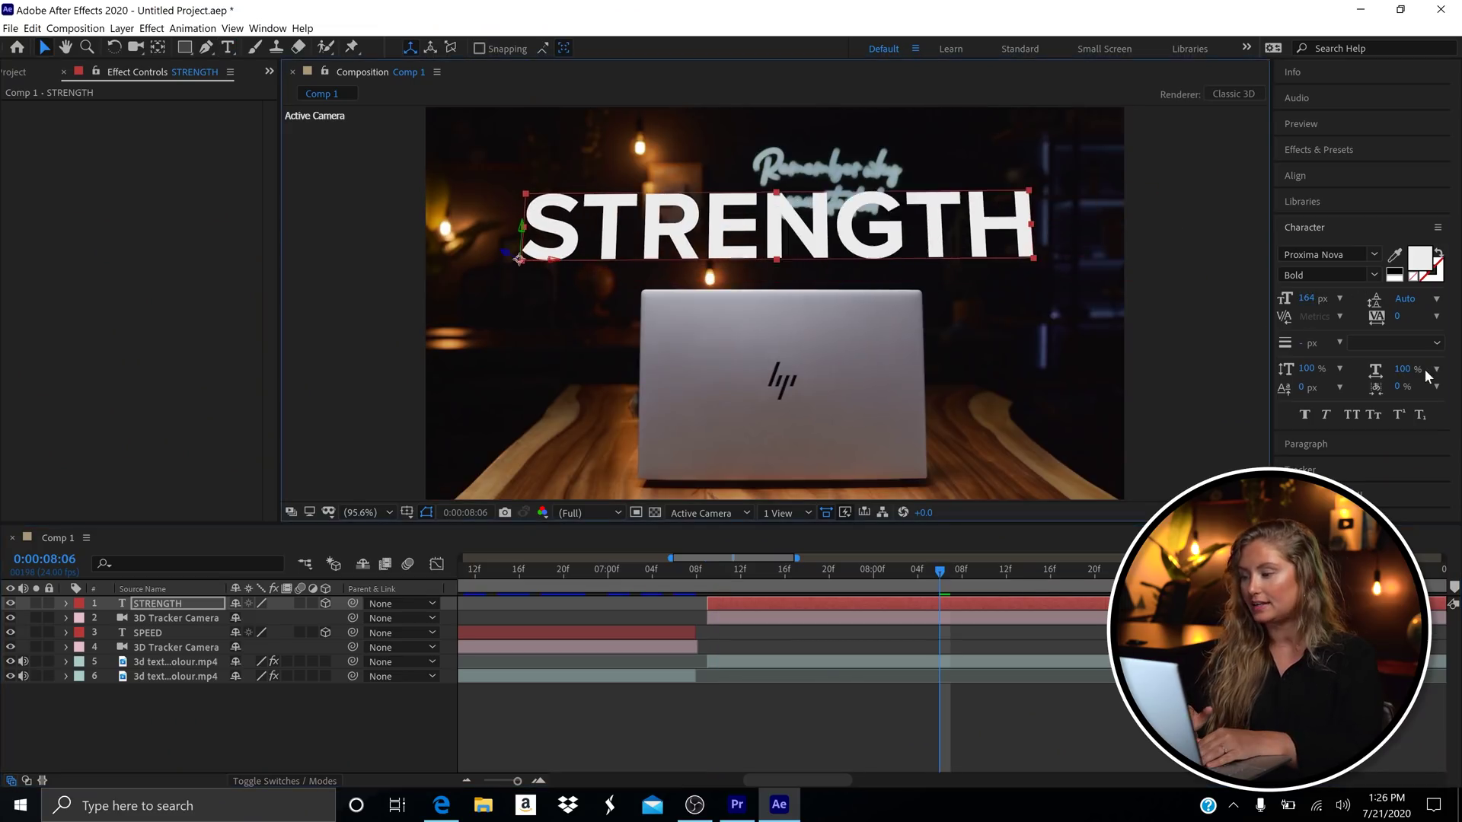
pyautogui.moveTo(1400, 317); pyautogui.dragTo(1420, 318)
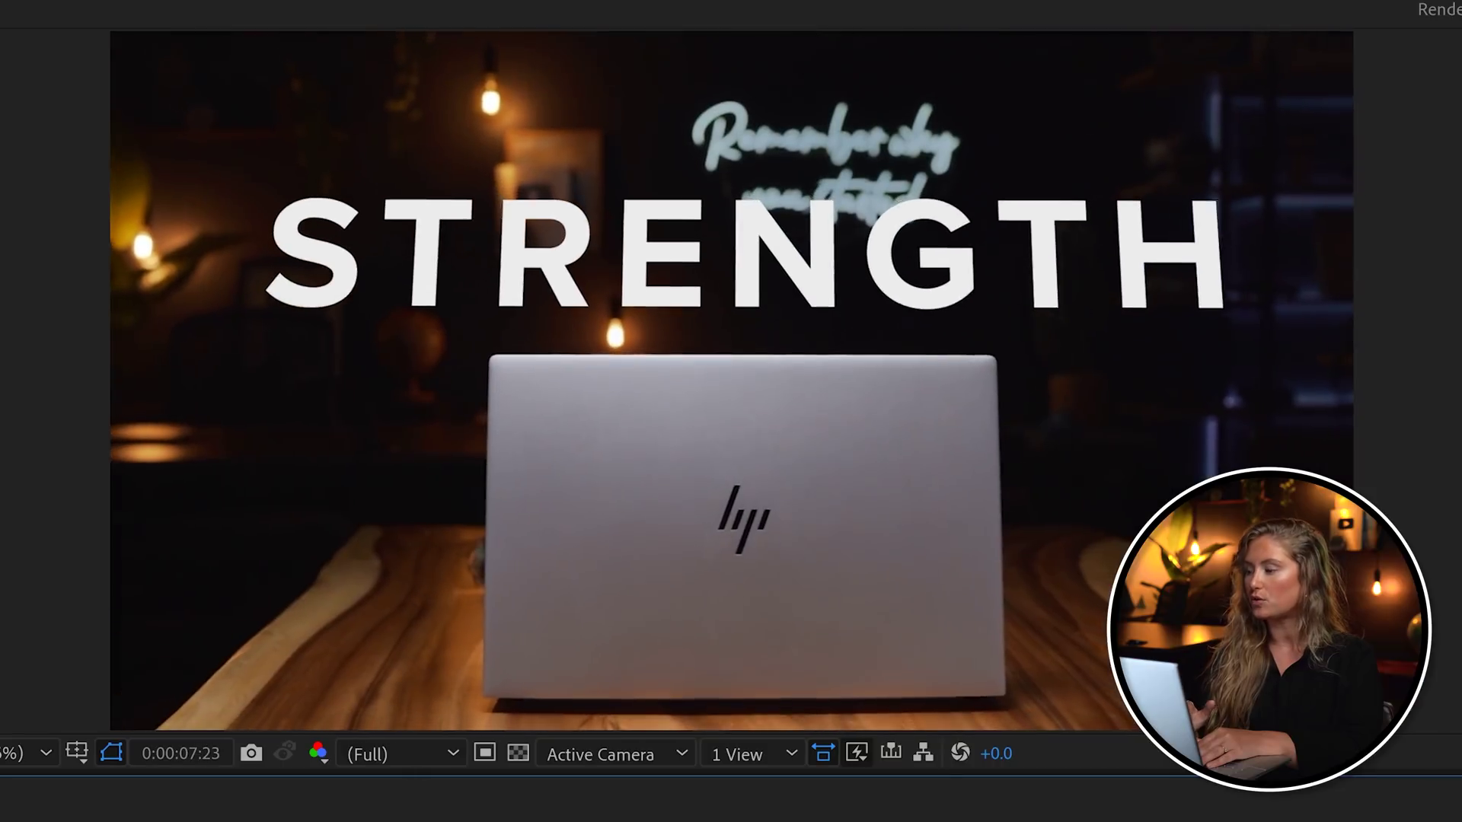
pyautogui.click(439, 735)
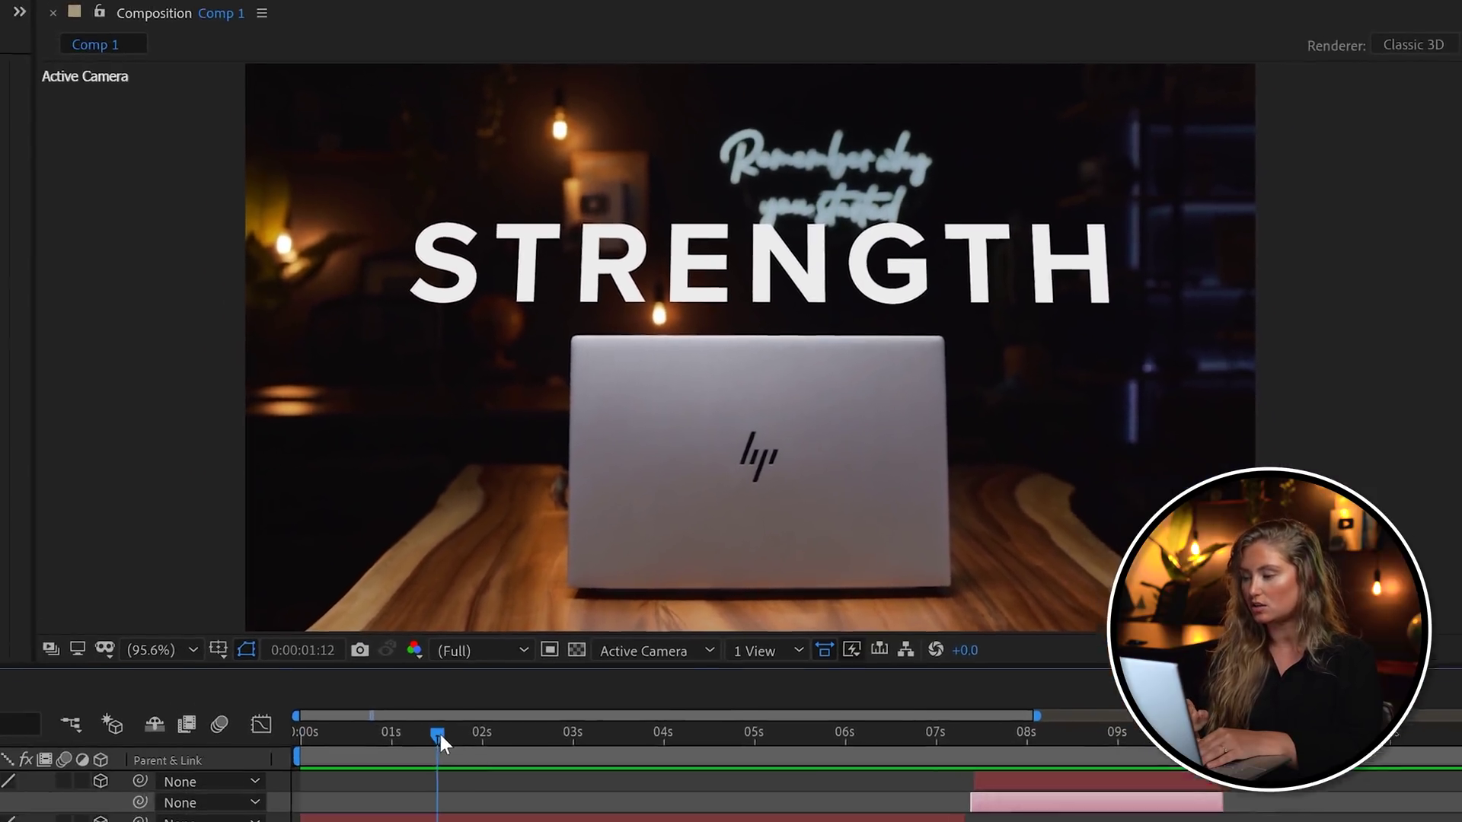
pyautogui.moveTo(439, 736); pyautogui.dragTo(645, 736)
# - Add a Glow effect to the SPEED text with Glow Radius 23 and Glow Intensity 2.3
pyautogui.click(601, 821)
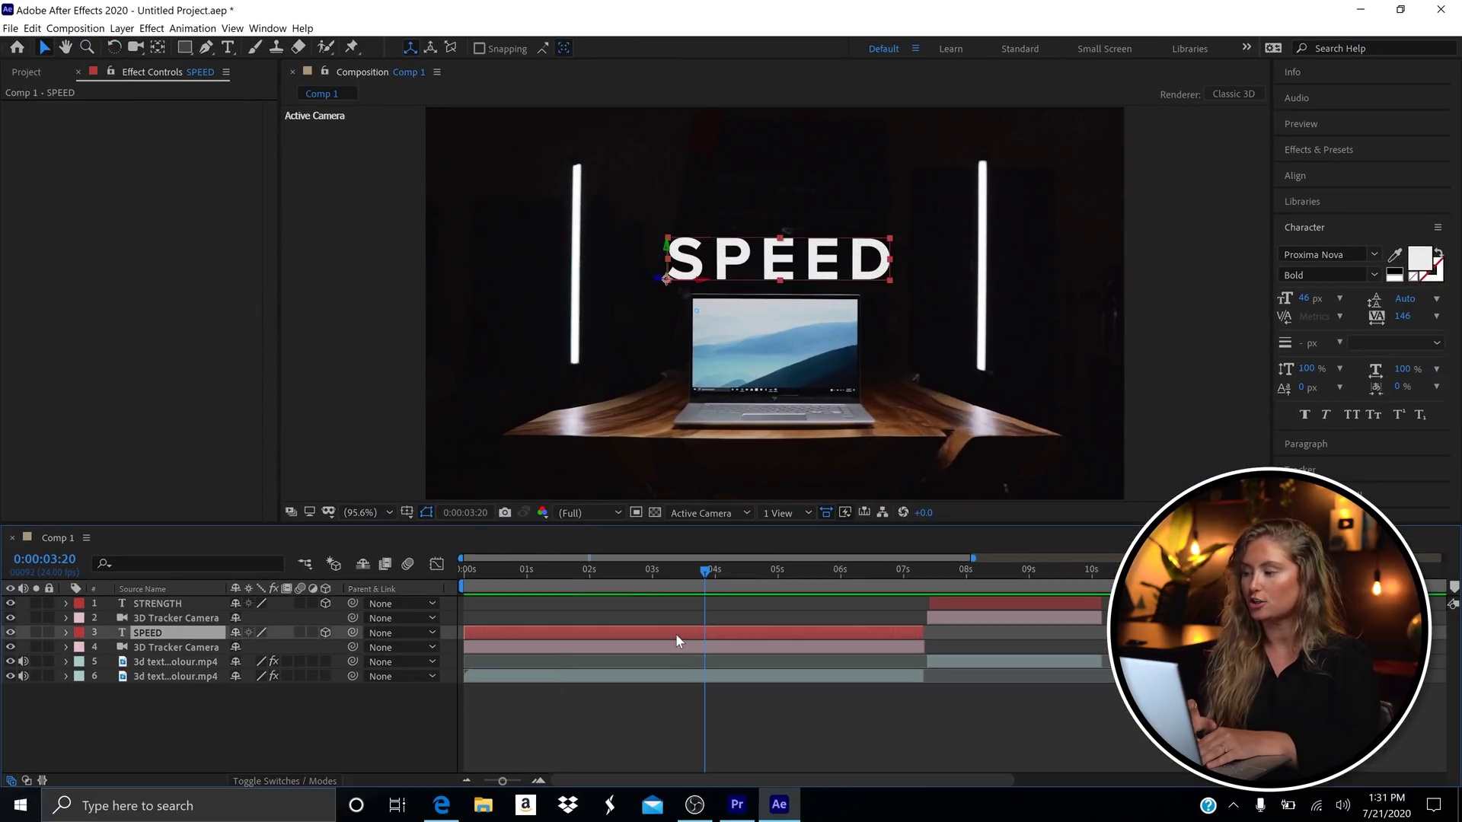
pyautogui.rightClick(676, 639)
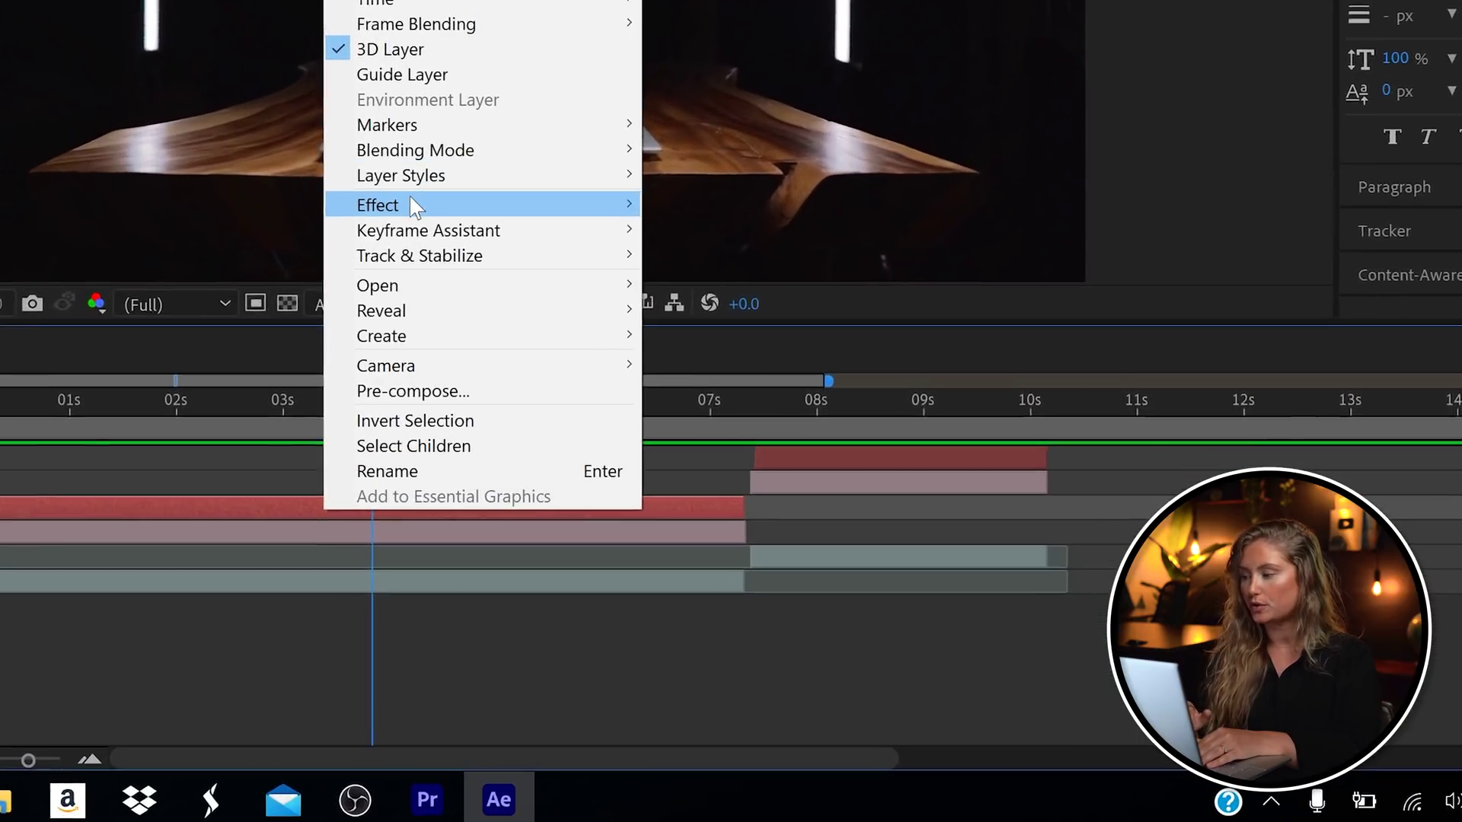
pyautogui.moveTo(806, 457)
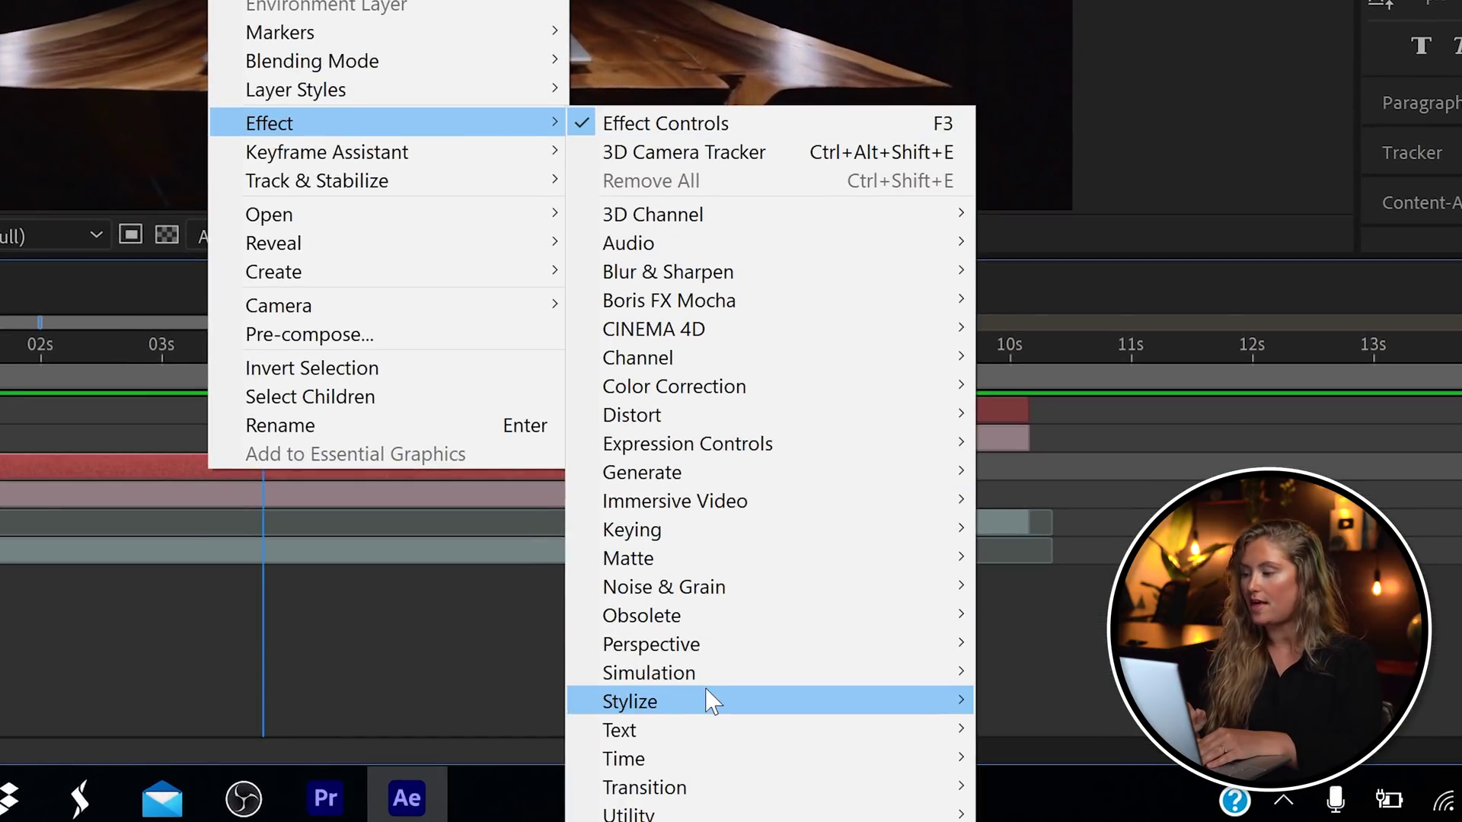
pyautogui.moveTo(720, 700)
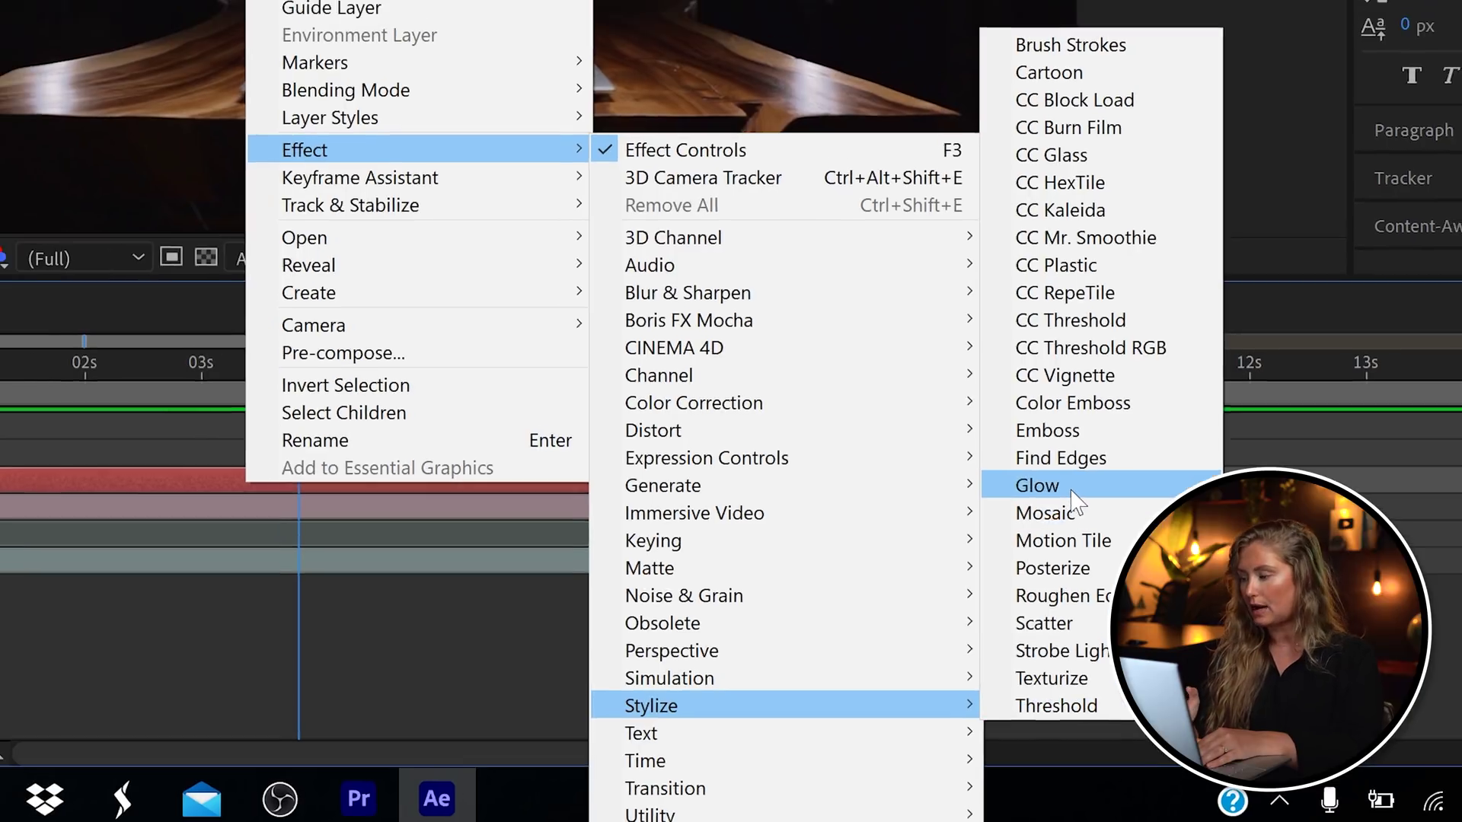
pyautogui.click(1040, 473)
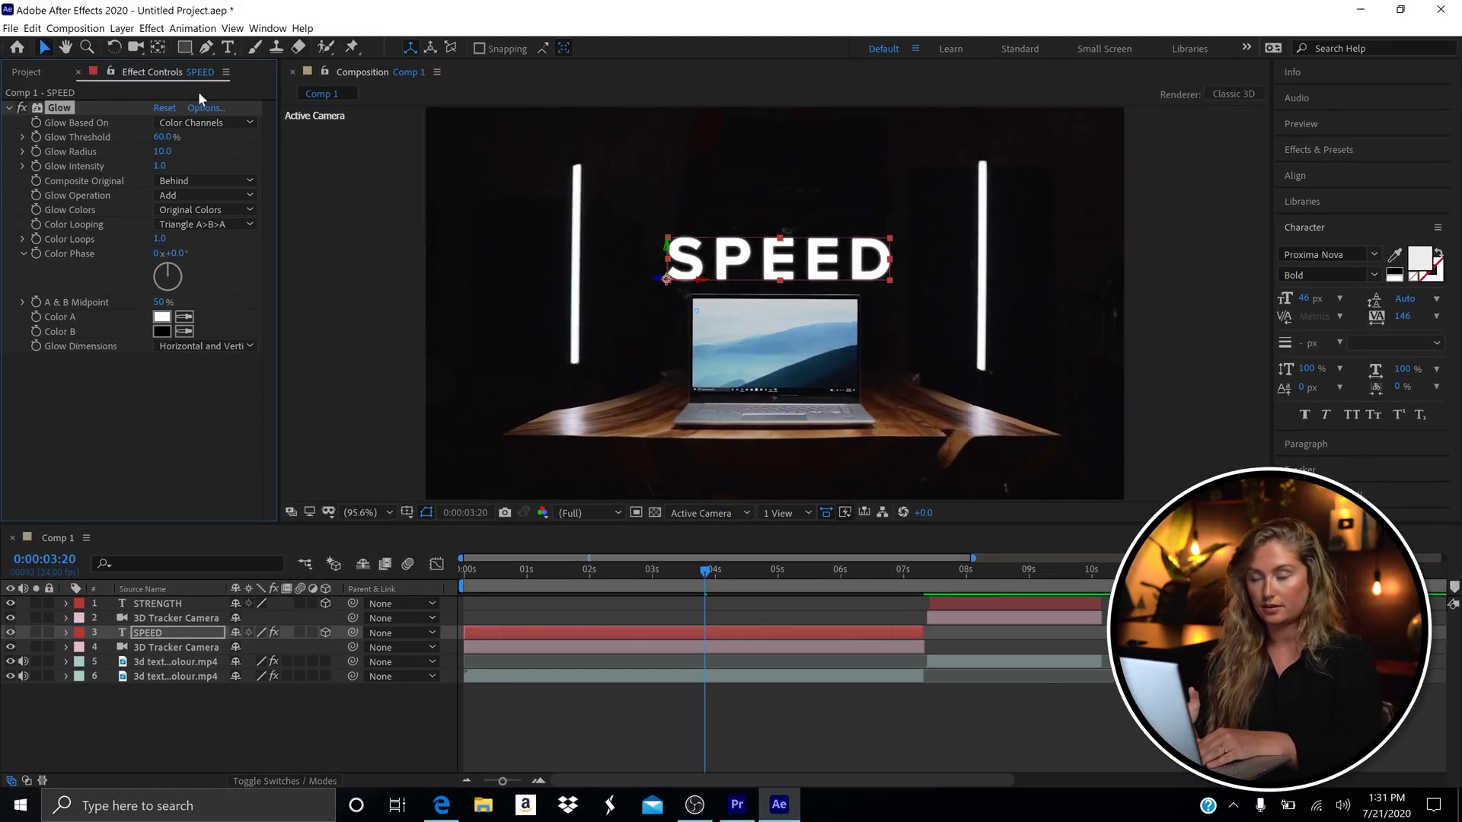
pyautogui.moveTo(173, 157); pyautogui.dragTo(195, 162)
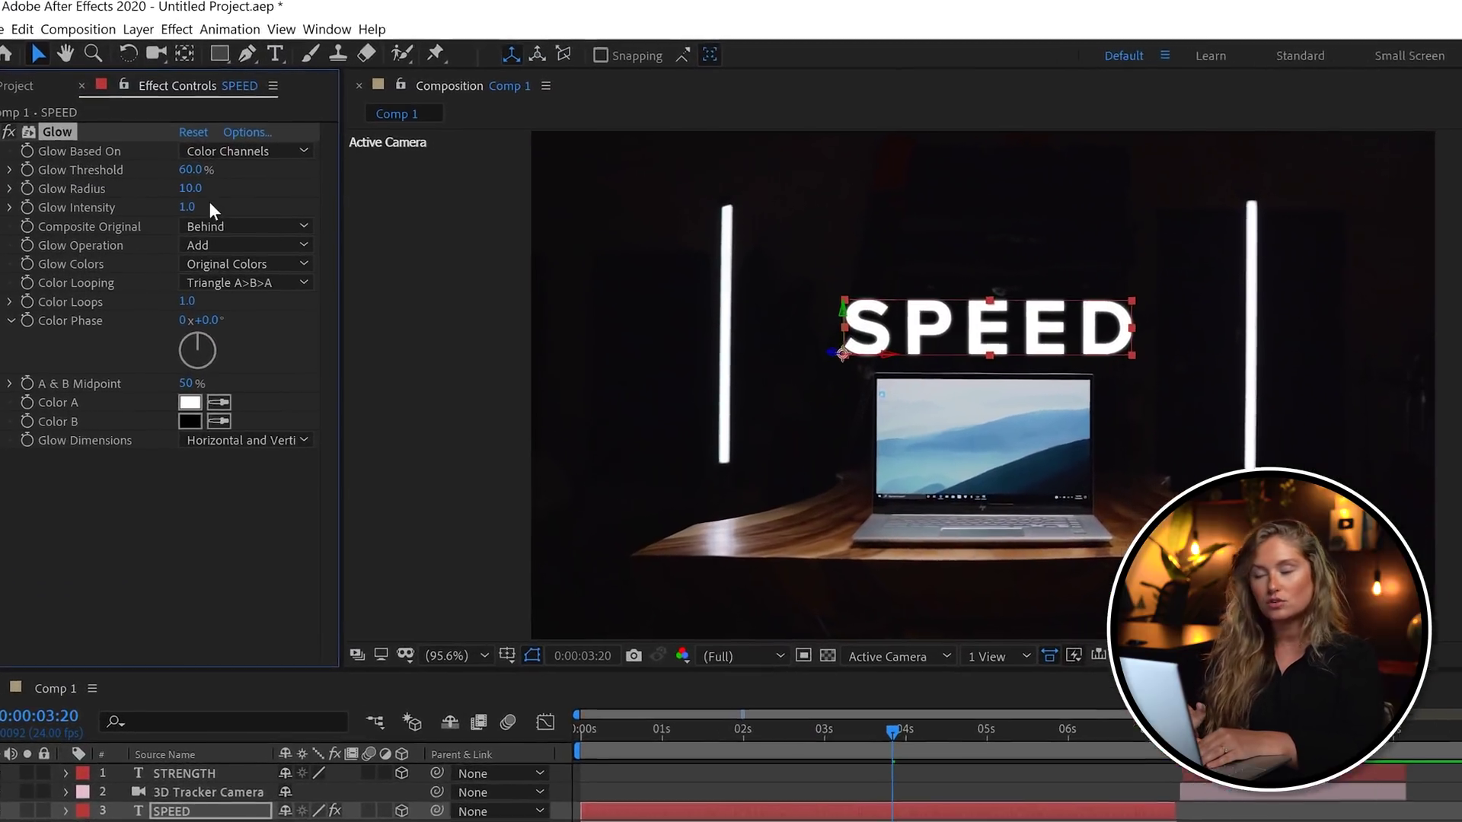
pyautogui.moveTo(245, 212); pyautogui.dragTo(267, 244)
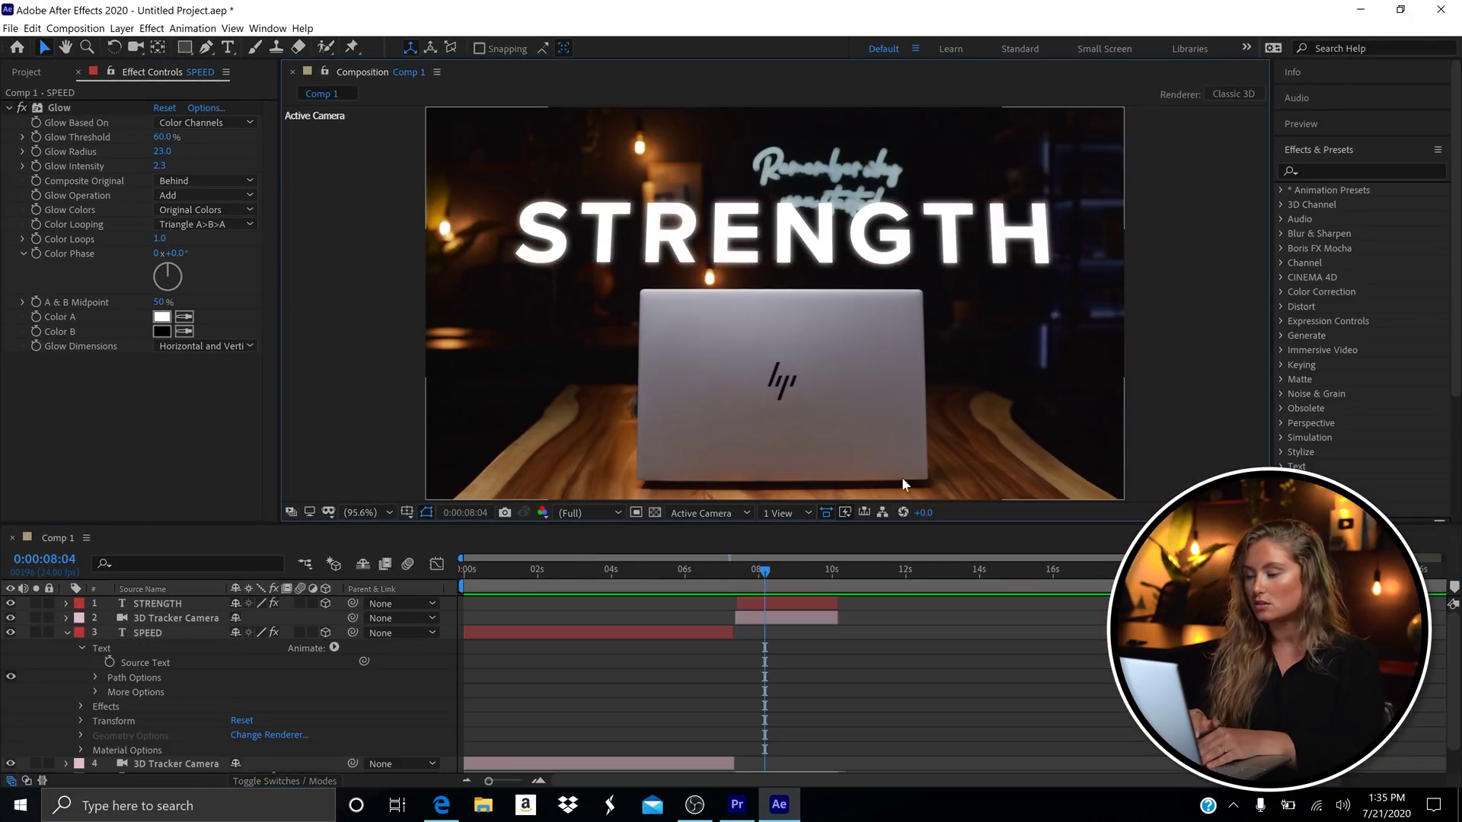
pyautogui.click(158, 605)
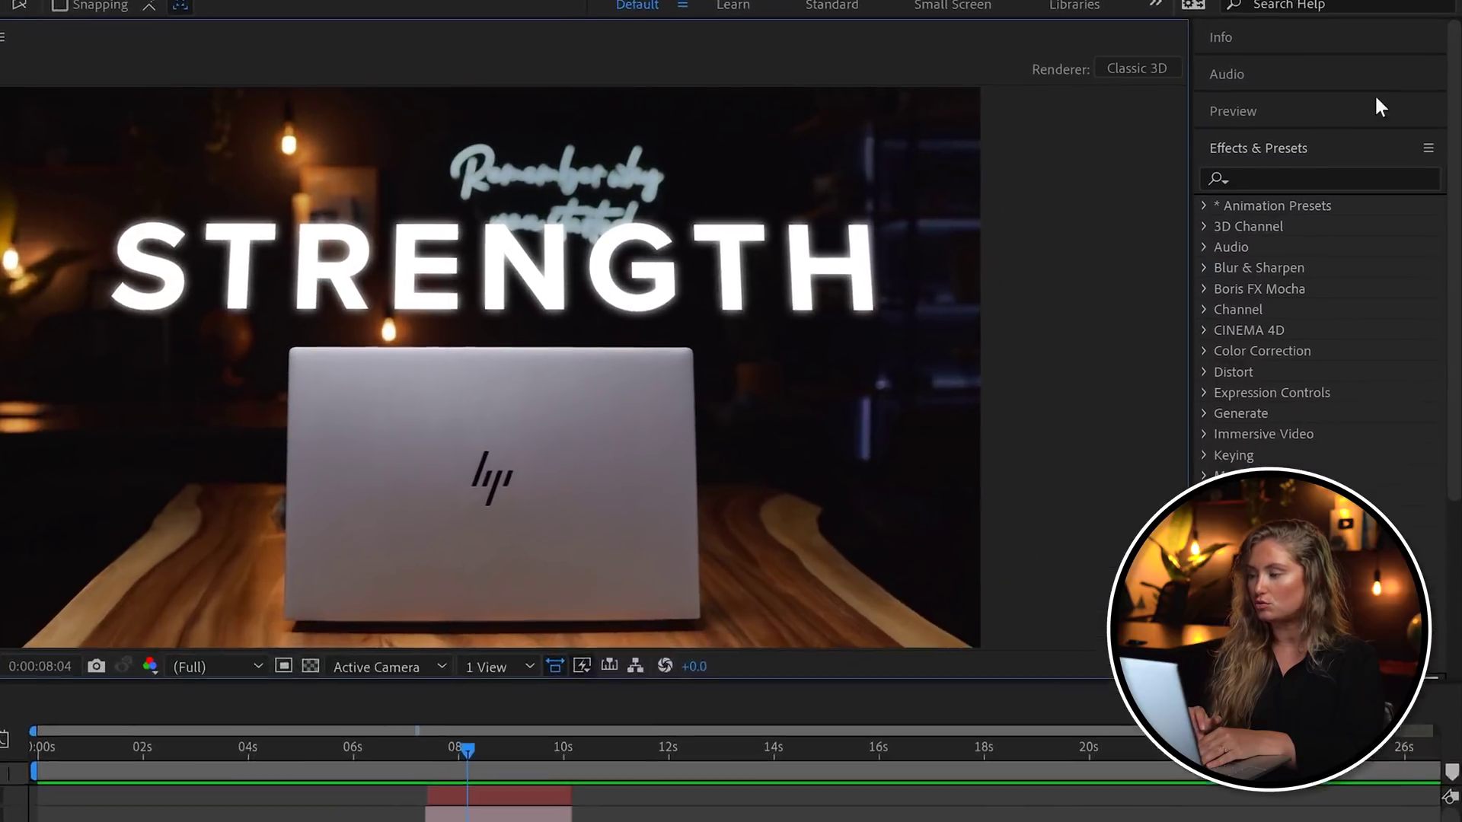
# - Apply the Flicker Exposure preset, searched as 'flicker', to the SPEED layer and expand its animator
pyautogui.click(1403, 166)
pyautogui.write('flicker')
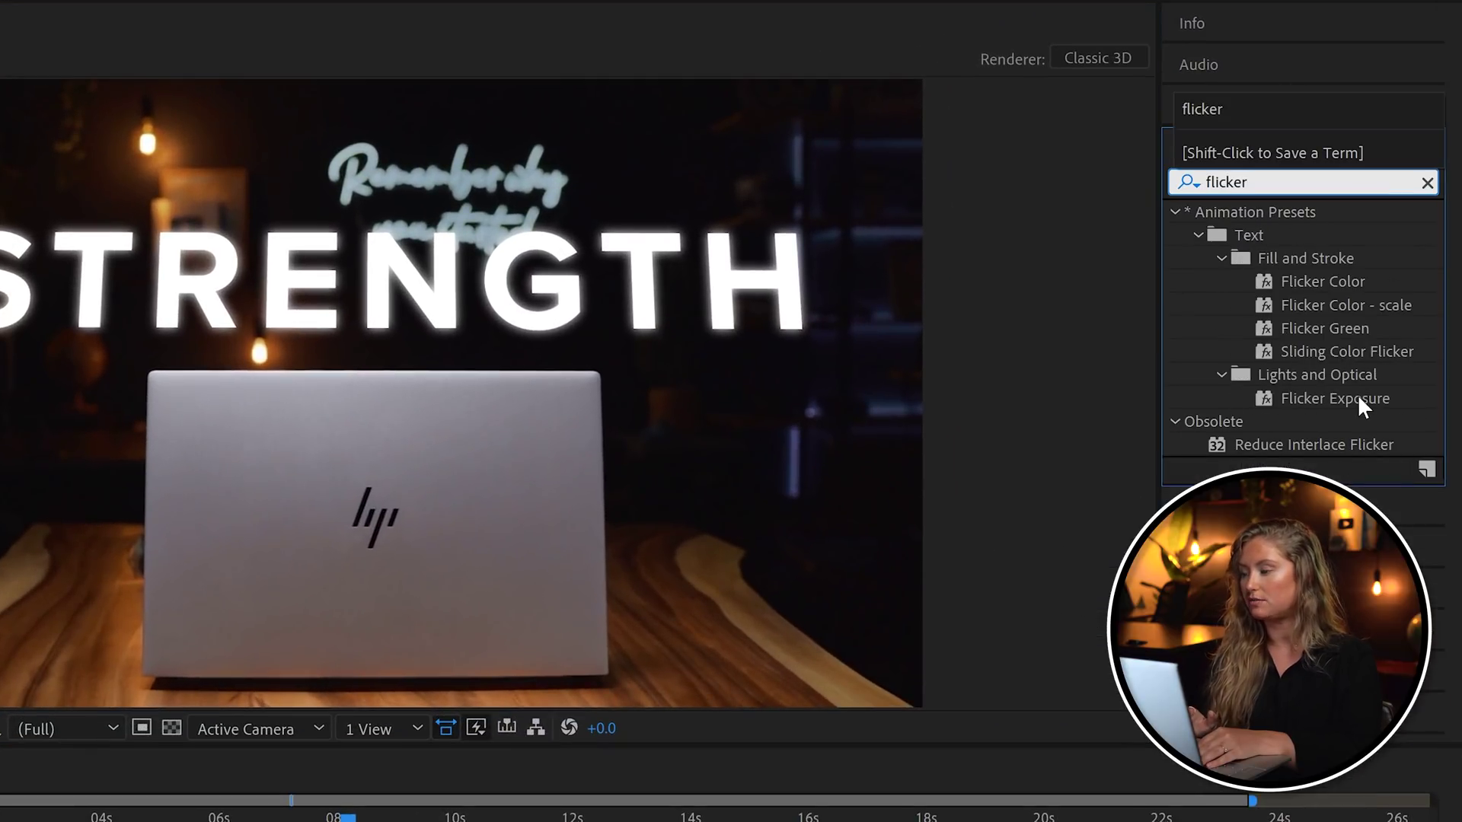
pyautogui.moveTo(1359, 399)
pyautogui.mouseDown()
pyautogui.moveTo(685, 533)
pyautogui.moveTo(547, 632)
pyautogui.mouseUp()
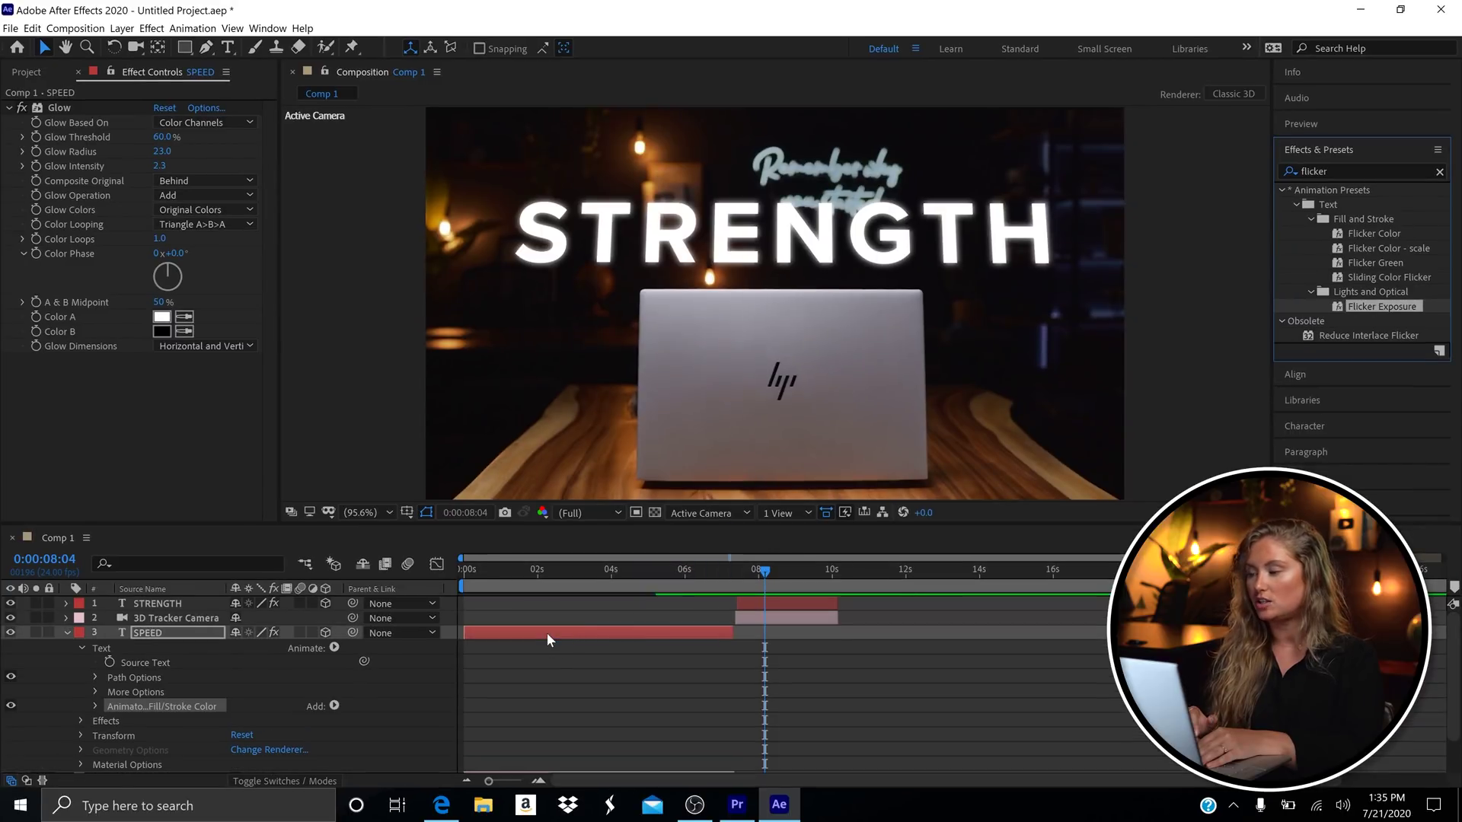
pyautogui.click(96, 707)
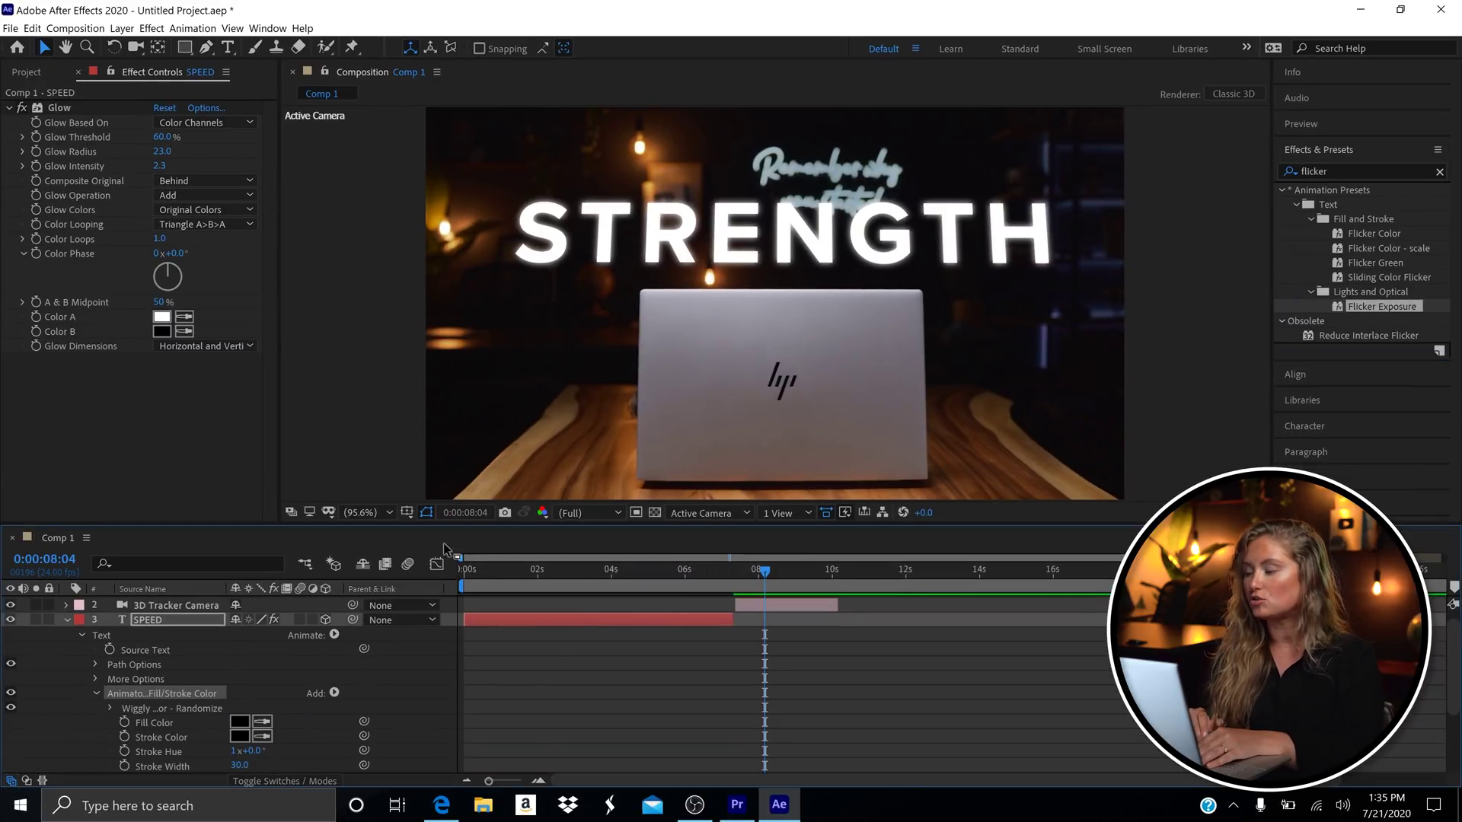
pyautogui.moveTo(555, 568); pyautogui.dragTo(478, 571)
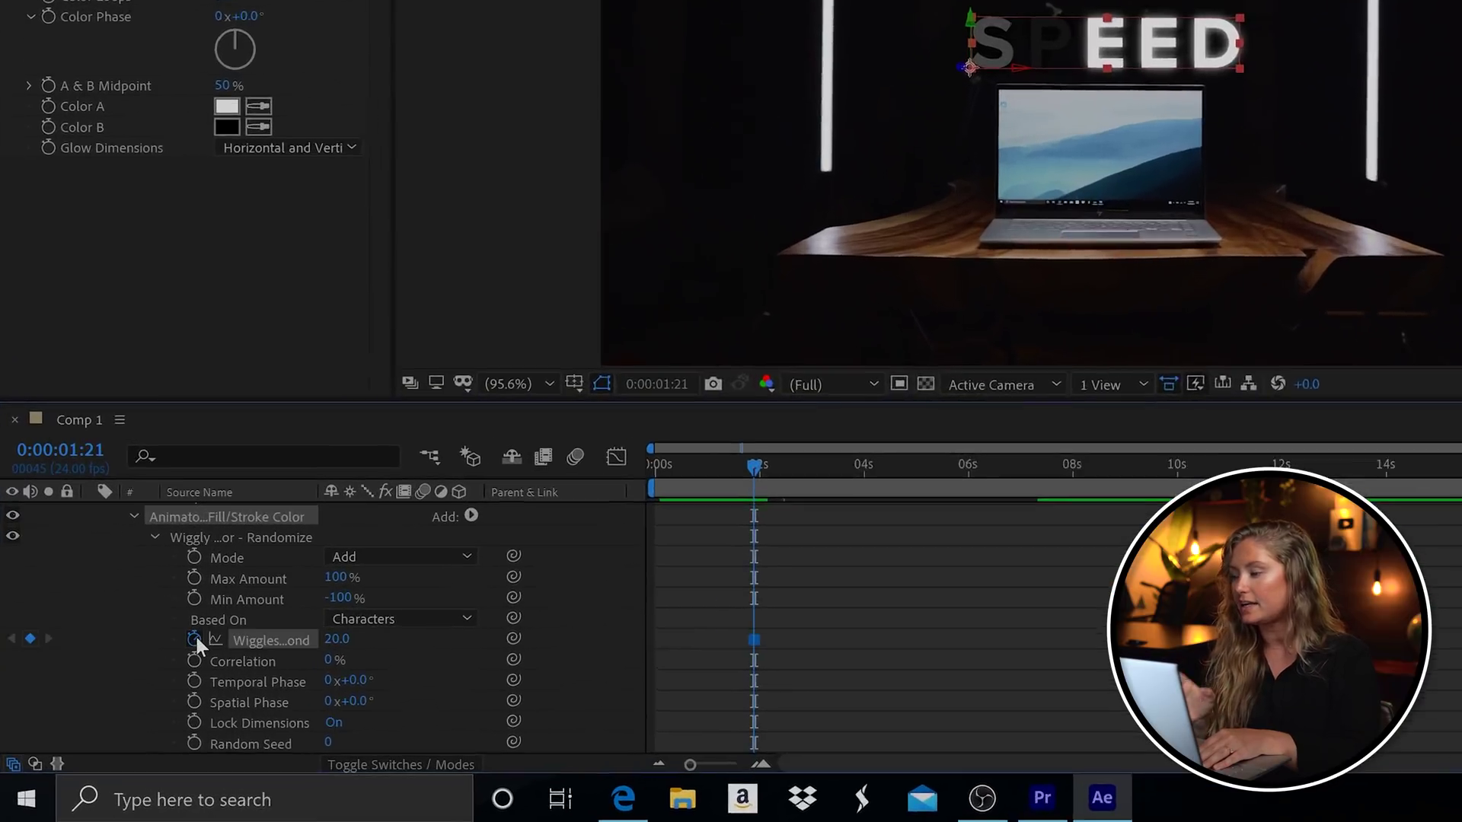
# - Keyframe Wiggles/Second and Correlation, setting Correlation 100% and wiggle rate 20 at 0:00:03:02
pyautogui.click(138, 693)
pyautogui.click(139, 707)
pyautogui.moveTo(897, 397); pyautogui.dragTo(973, 400)
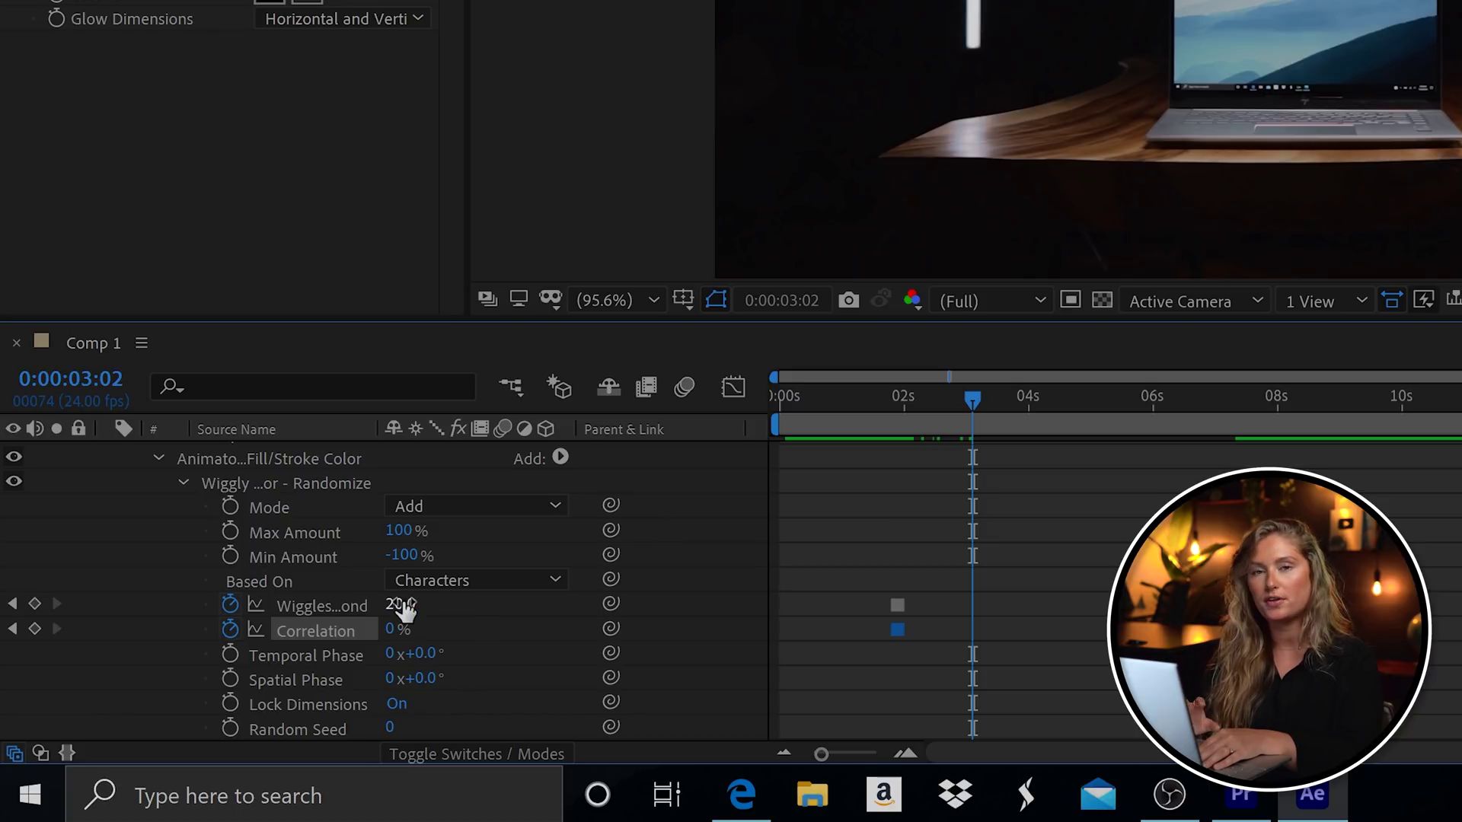
pyautogui.moveTo(401, 627); pyautogui.dragTo(455, 629)
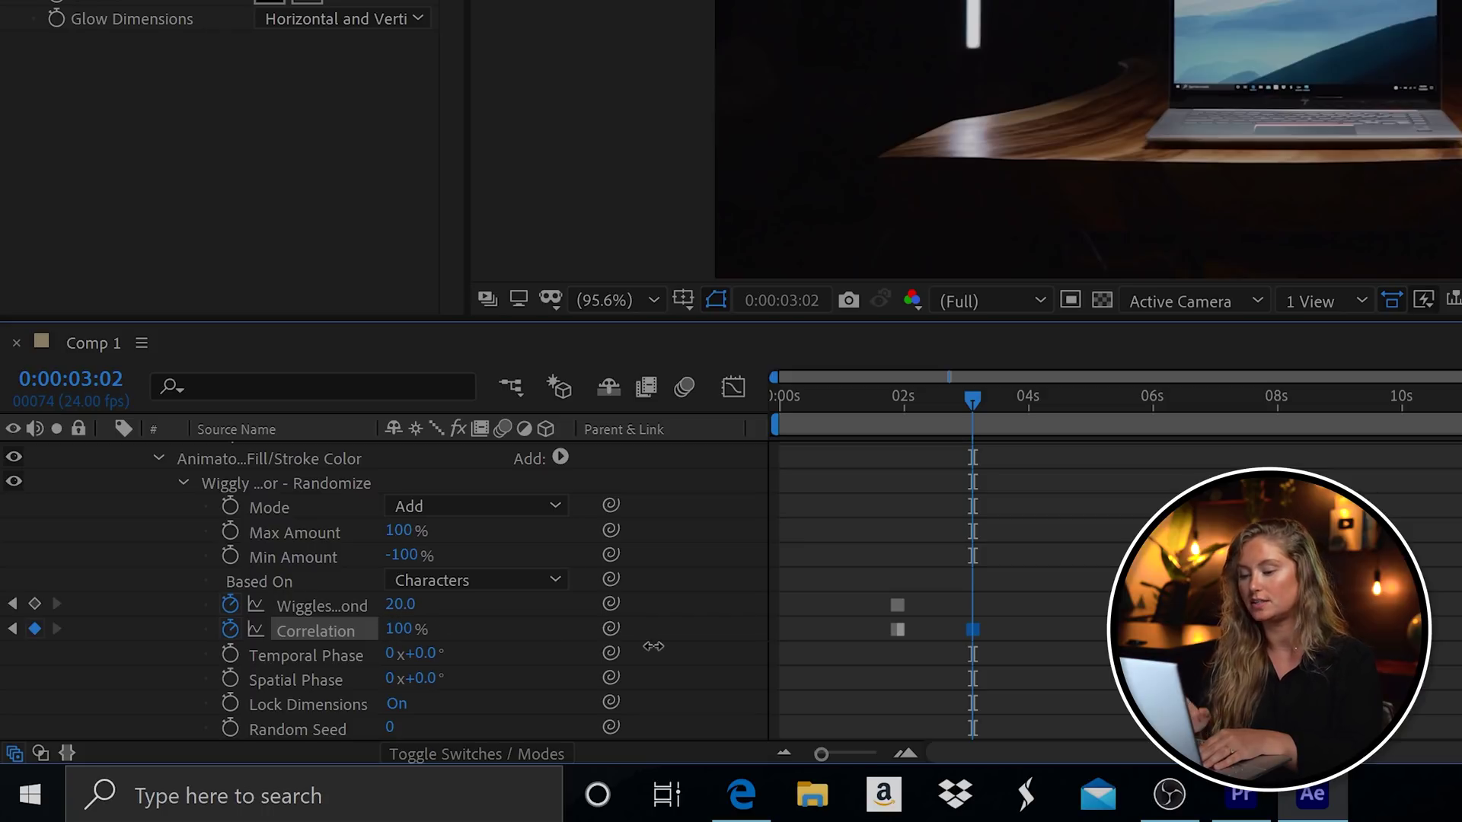
pyautogui.click(402, 604)
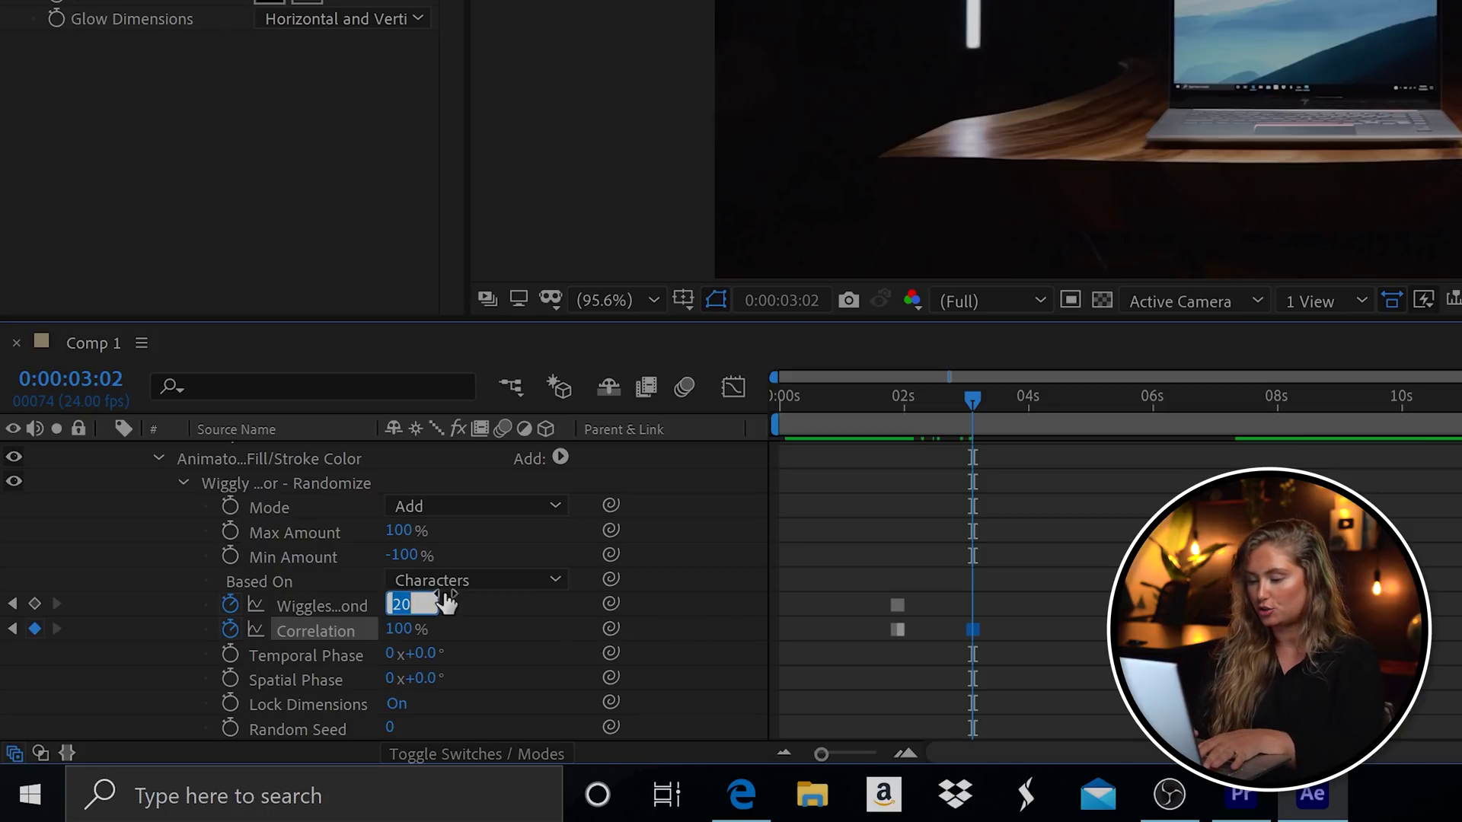
pyautogui.write('20')
pyautogui.press('Return')
# - Return to the flicker's start and preview the settling flicker animation
pyautogui.moveTo(973, 396); pyautogui.dragTo(895, 459)
pyautogui.press('space')
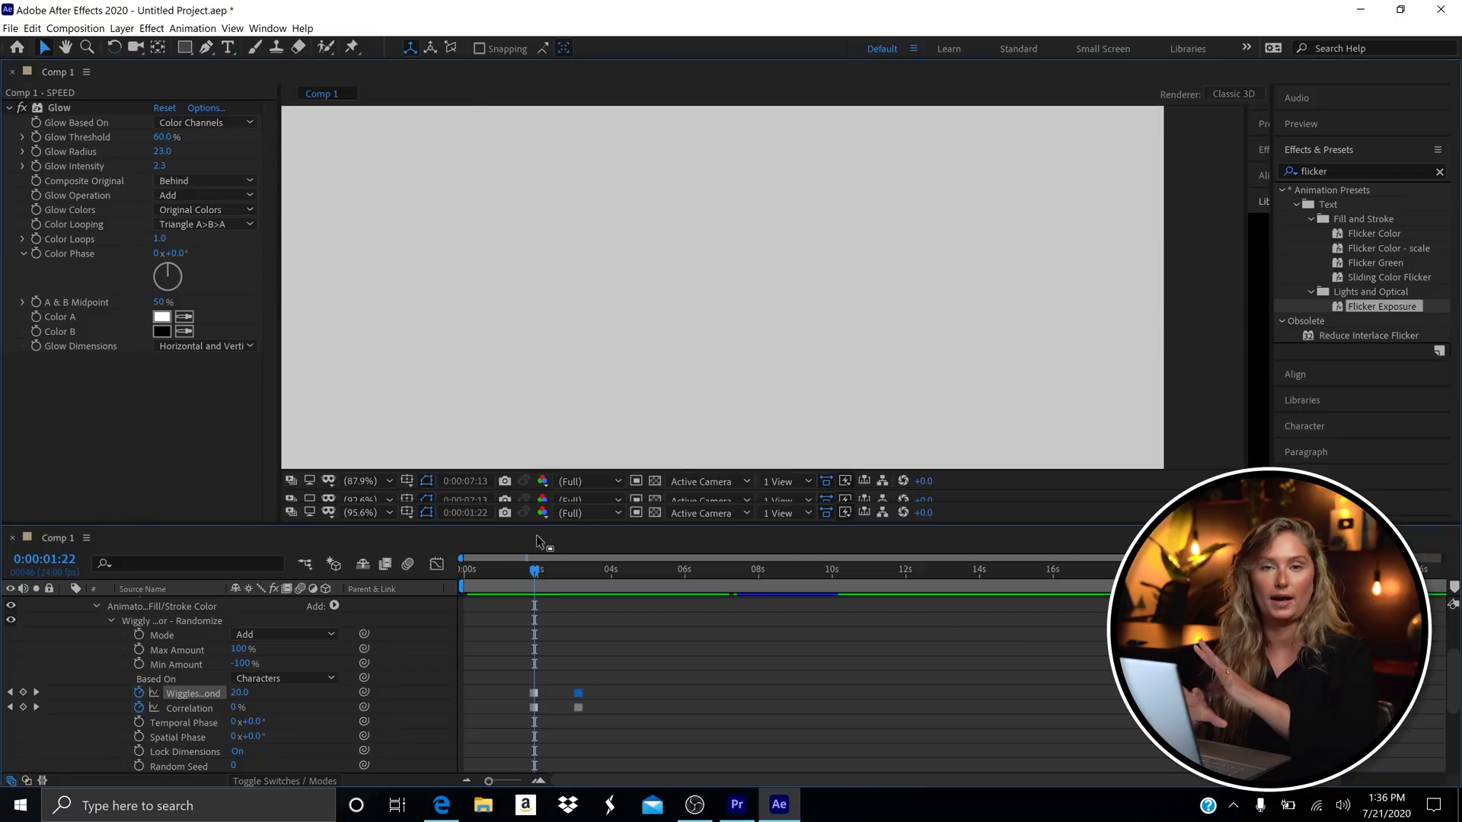
pyautogui.press('`')
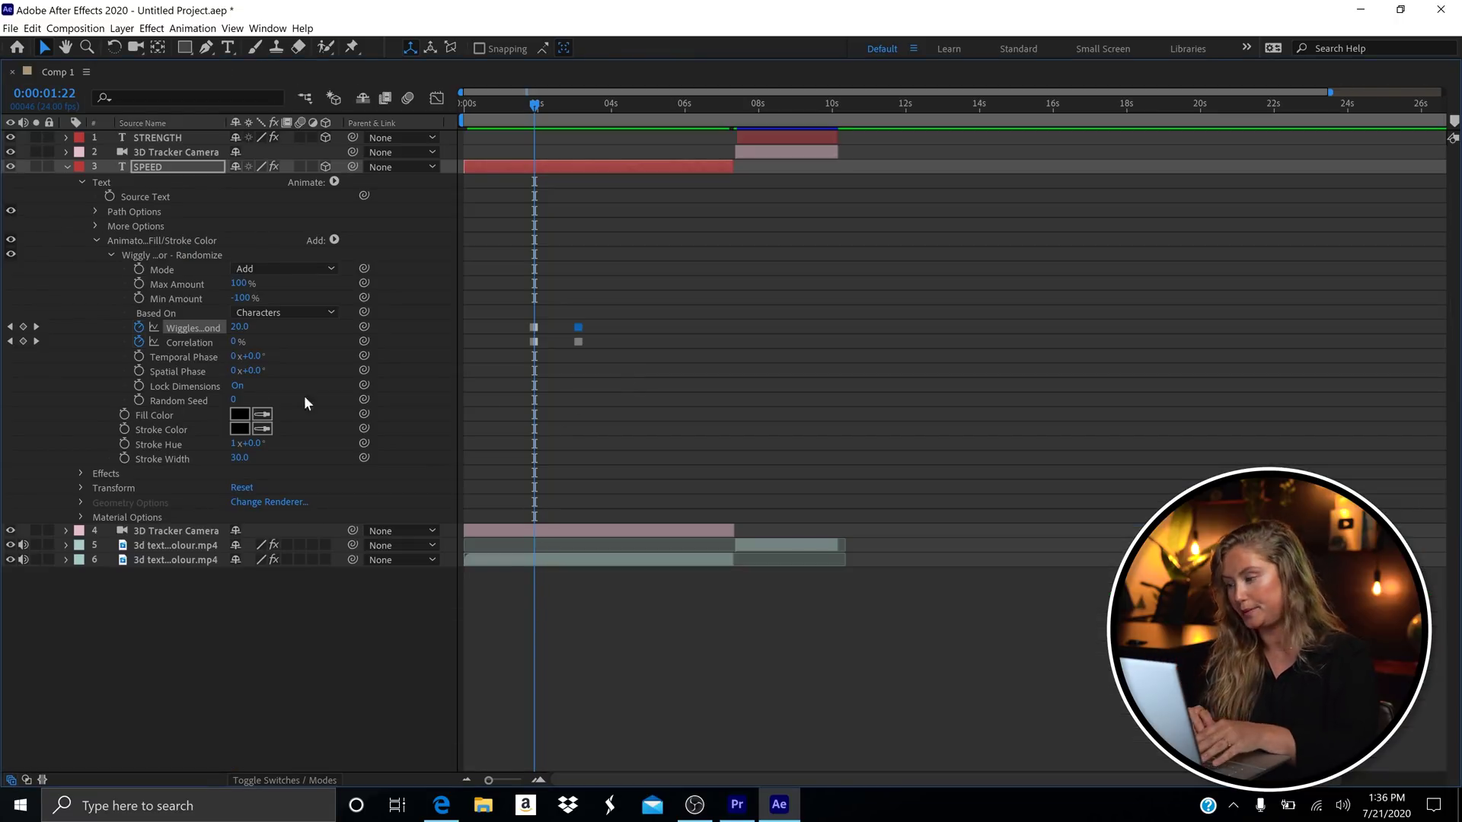
# - Reveal SPEED's Transform properties and add an Opacity keyframe at 0%
pyautogui.click(80, 473)
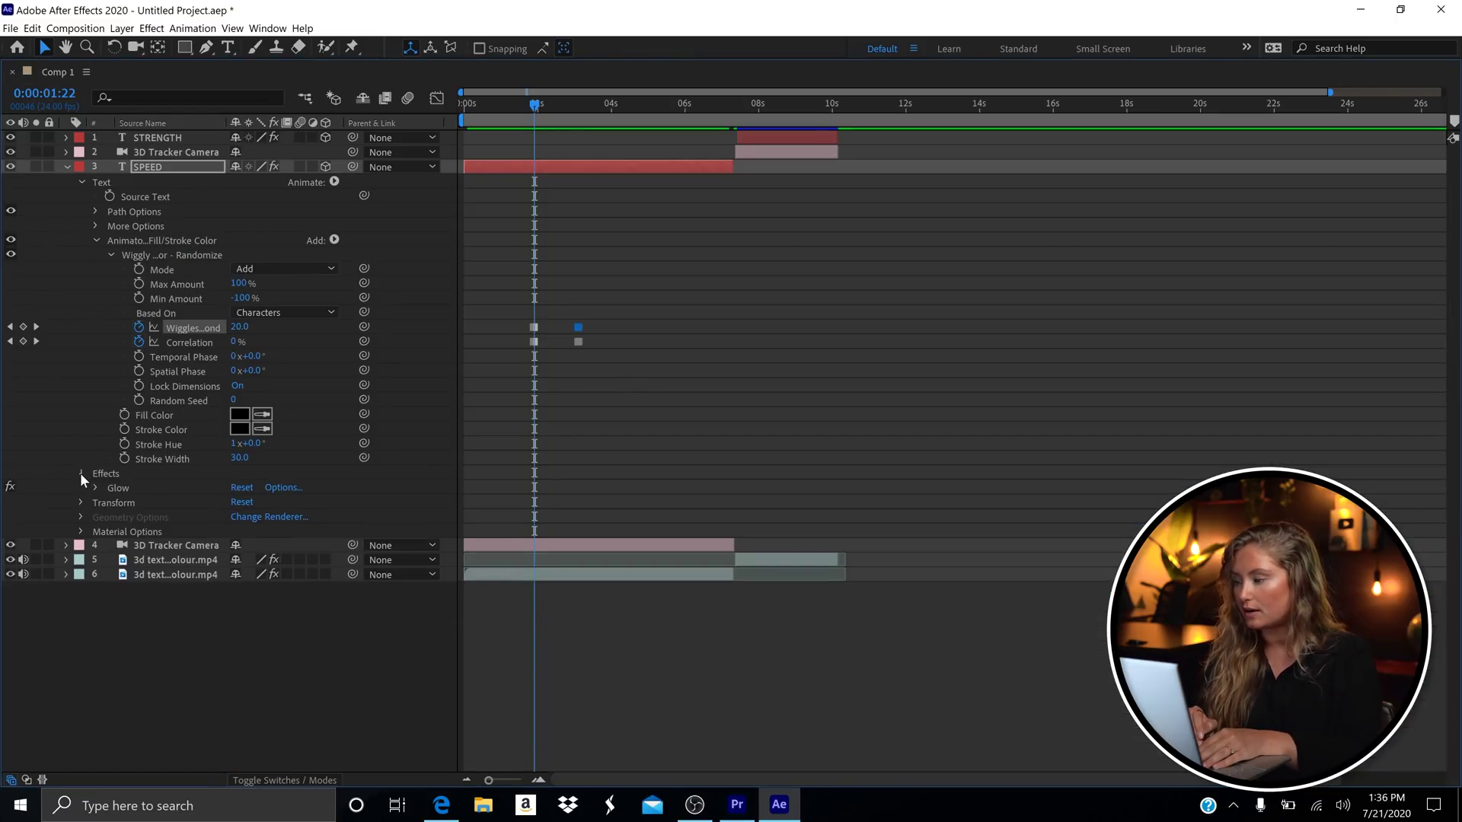
pyautogui.click(80, 473)
pyautogui.click(81, 488)
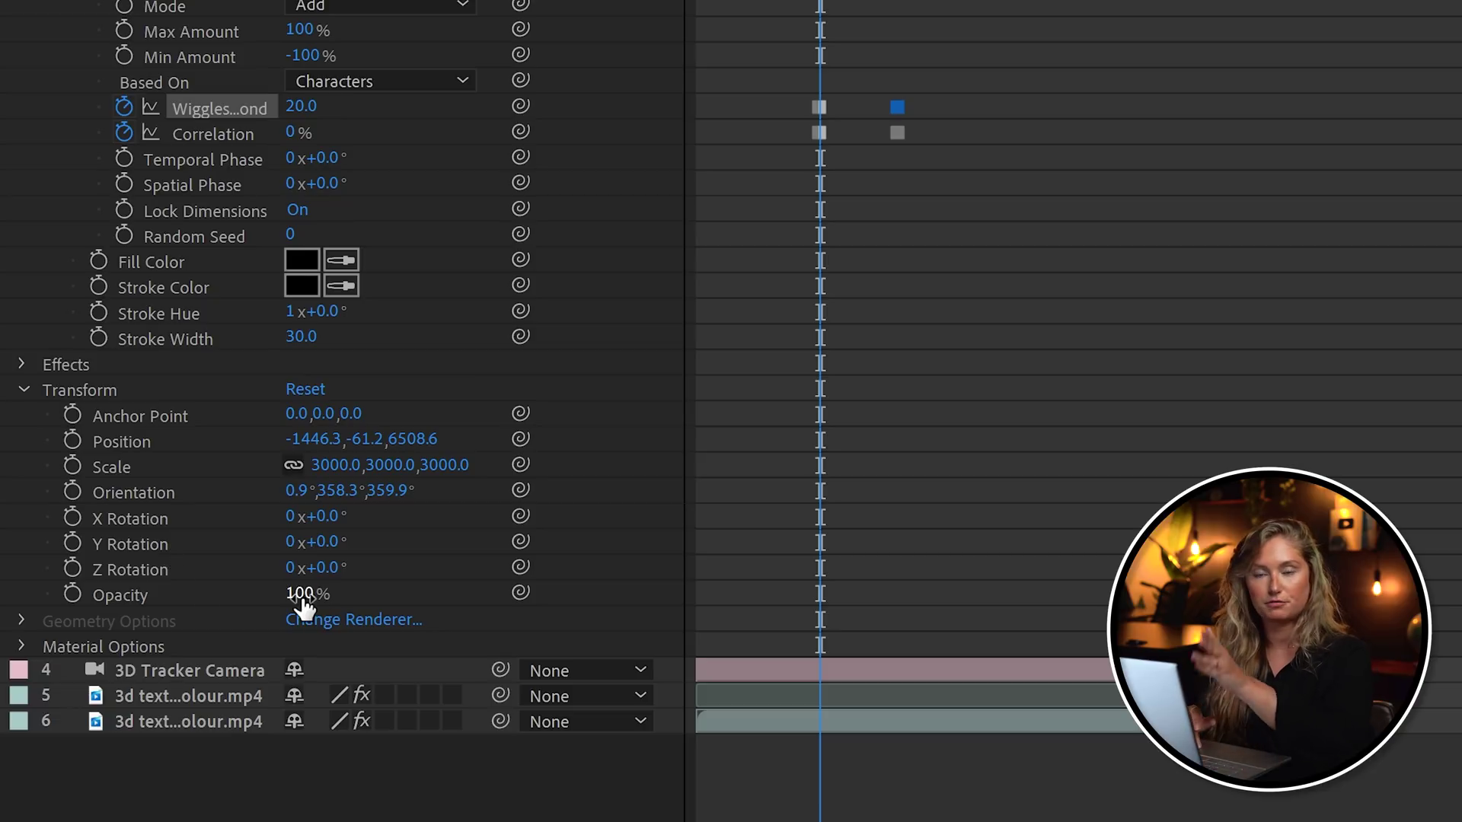
pyautogui.click(73, 594)
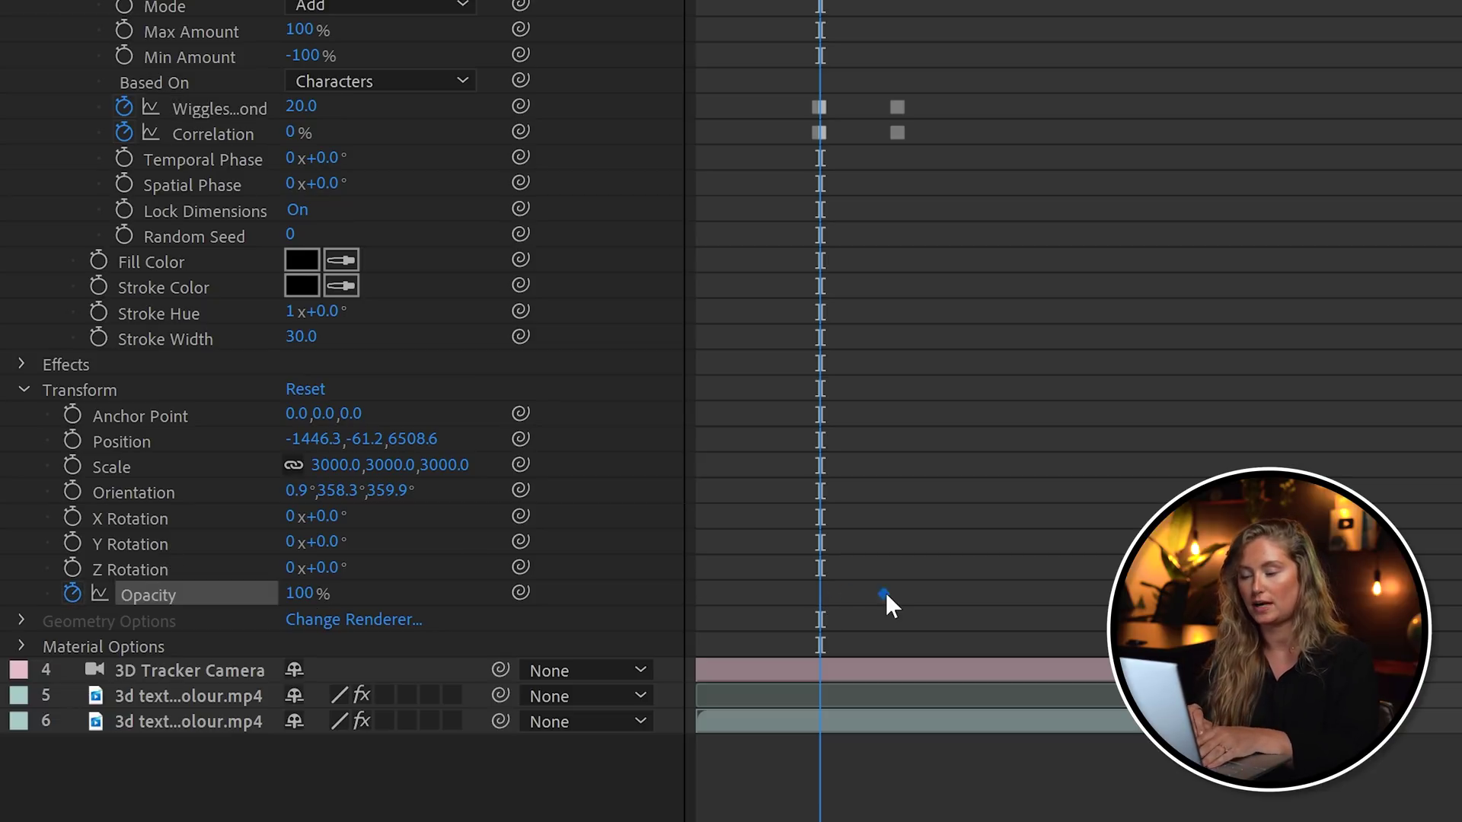
pyautogui.click(293, 594)
pyautogui.write('0')
pyautogui.press('Return')
# - Step between the two Opacity keyframes to check the 0% to 100% fade-in
pyautogui.press('k')
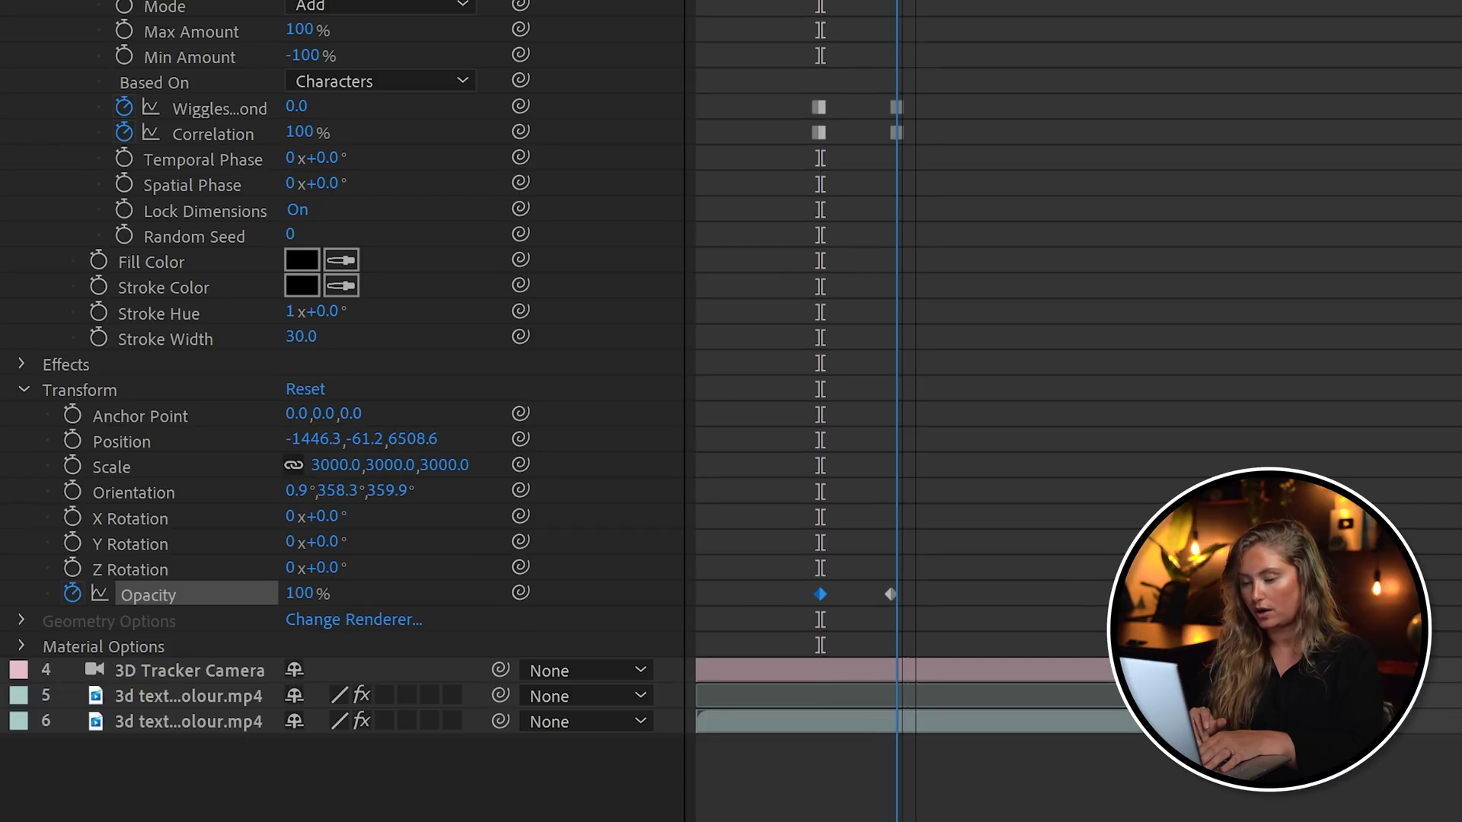
pyautogui.click(891, 594)
pyautogui.press('j')
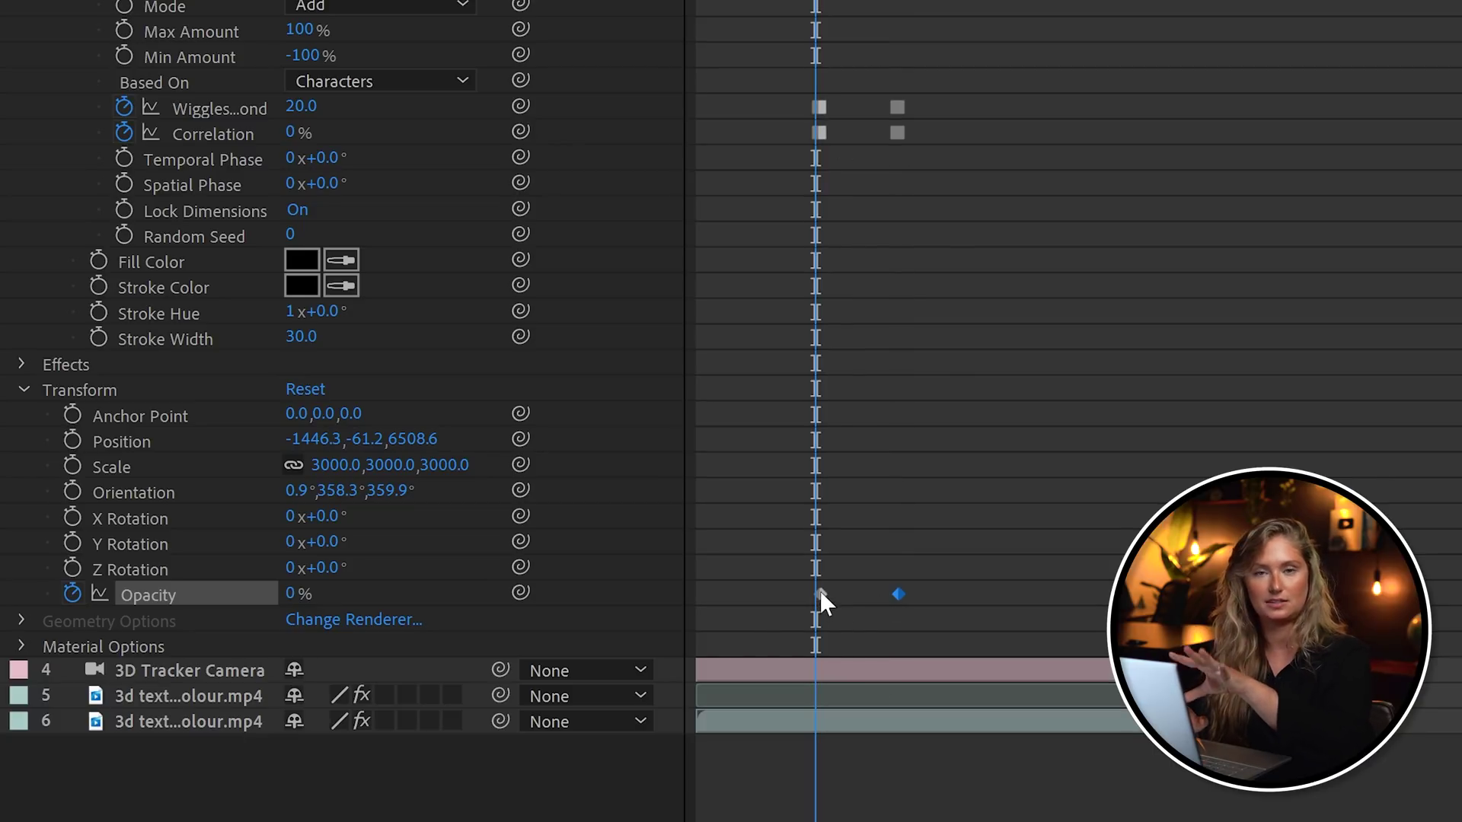
pyautogui.click(819, 593)
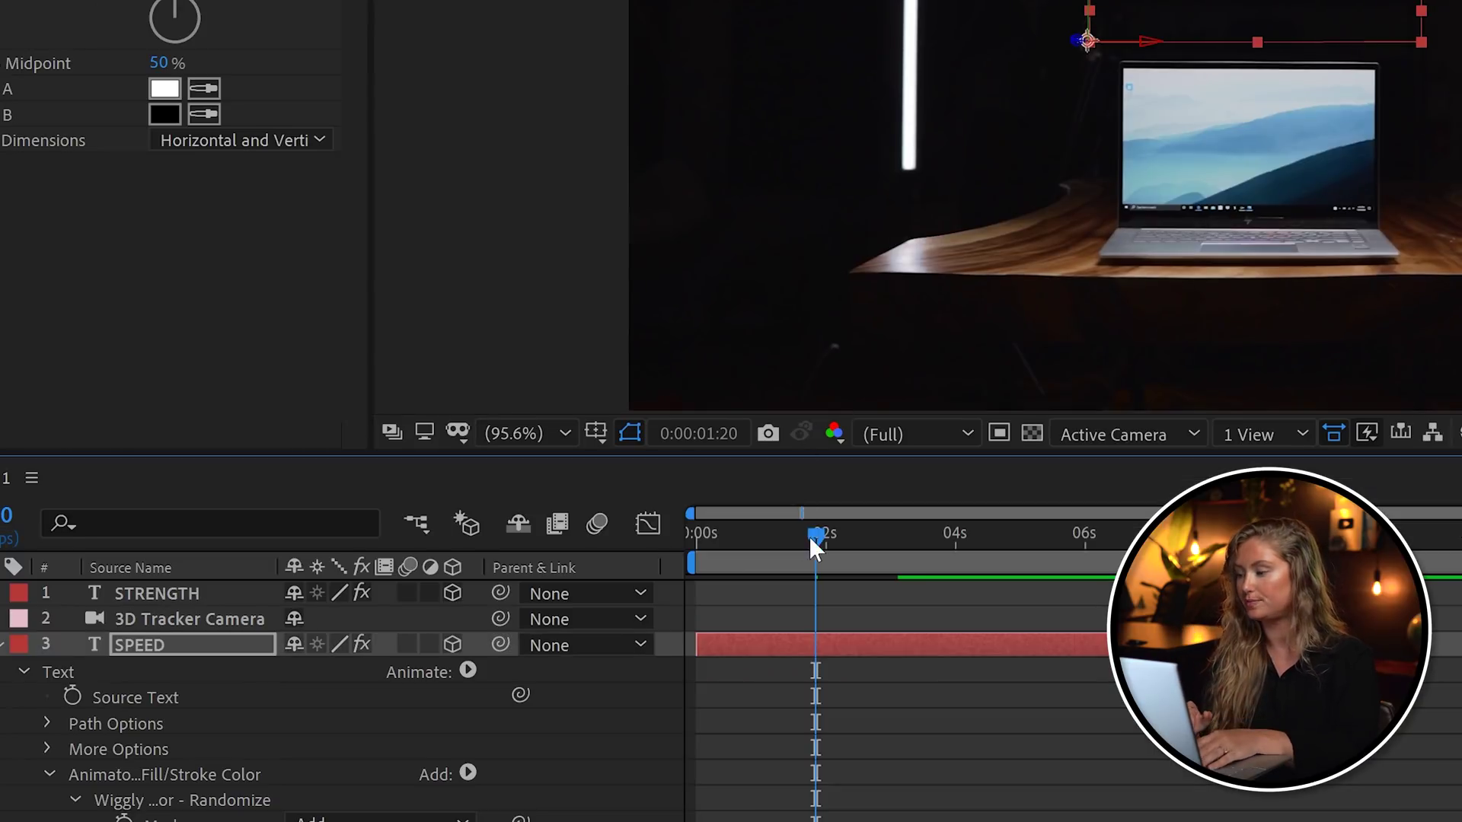